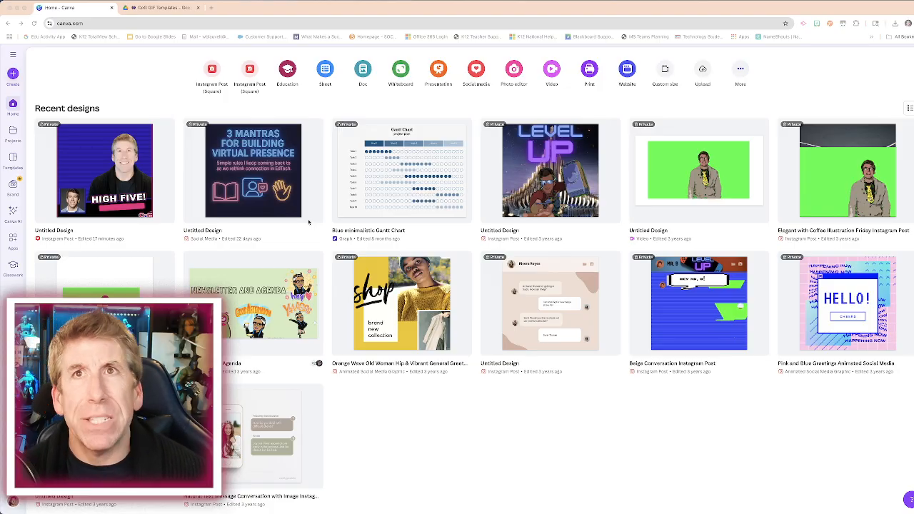
Step: Switch to Google Drive and preview the blue background plus the Excellent, Great Job and High Five GIF templates in the CoG GIF Templates folder
{"action": "left_click", "coordinate": [152, 8]}
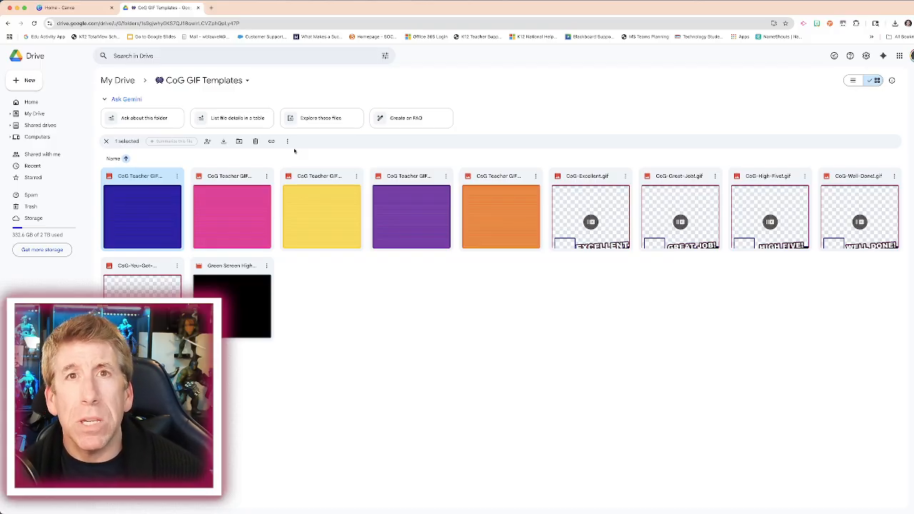
{"action": "double_click", "coordinate": [153, 219]}
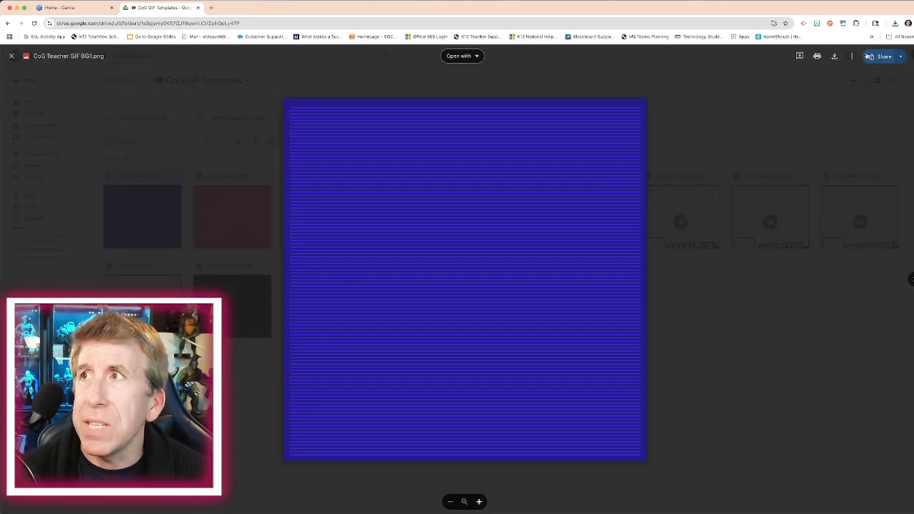
{"action": "left_click", "coordinate": [11, 56]}
{"action": "double_click", "coordinate": [591, 214]}
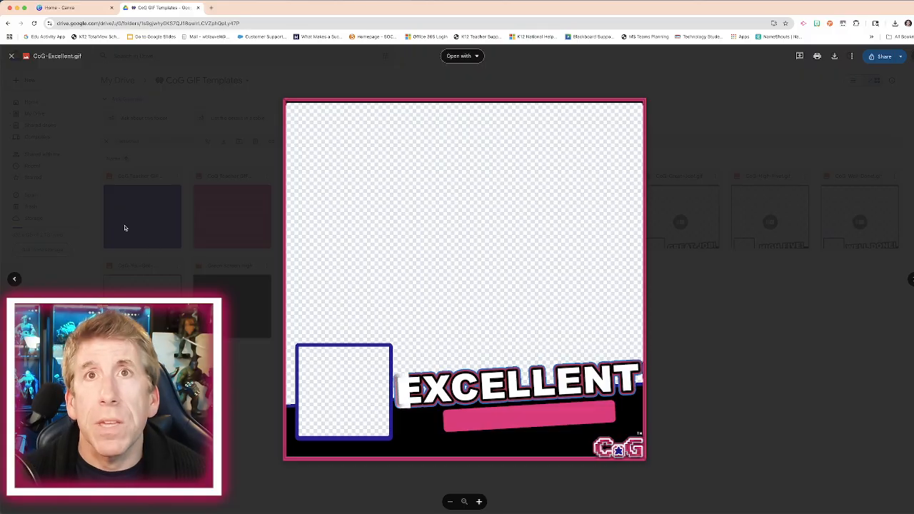
{"action": "left_click", "coordinate": [12, 56]}
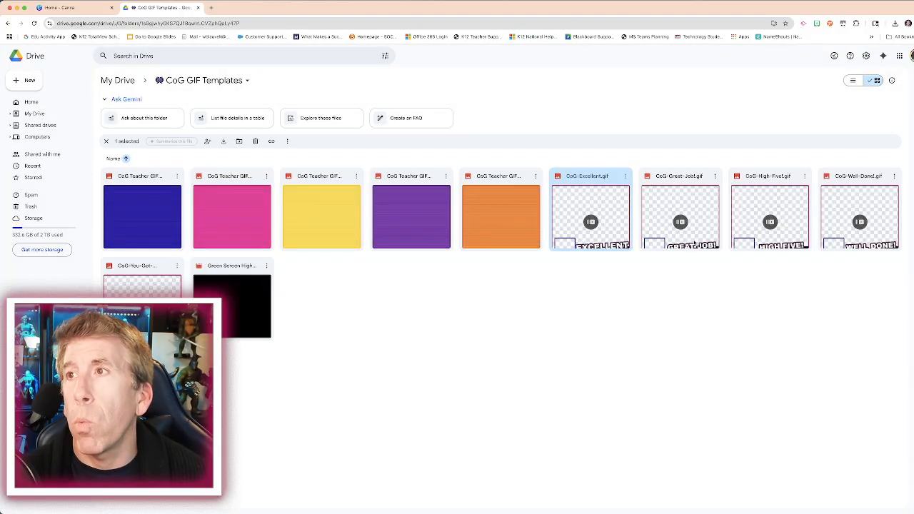
{"action": "double_click", "coordinate": [691, 240]}
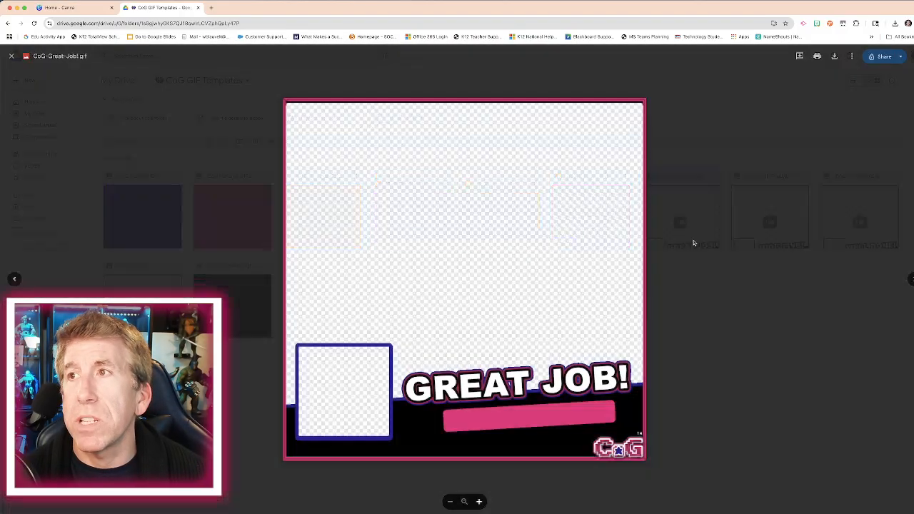
{"action": "left_click", "coordinate": [11, 60]}
{"action": "double_click", "coordinate": [800, 242]}
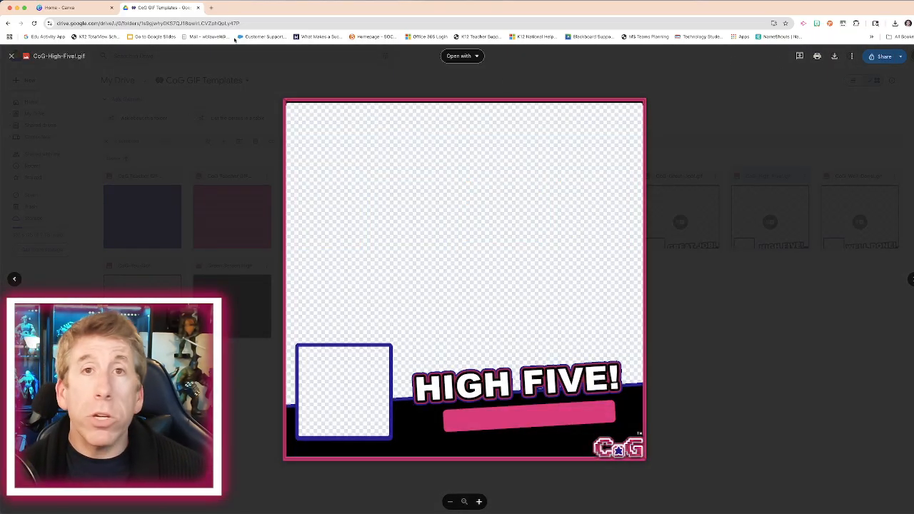
{"action": "left_click", "coordinate": [11, 57]}
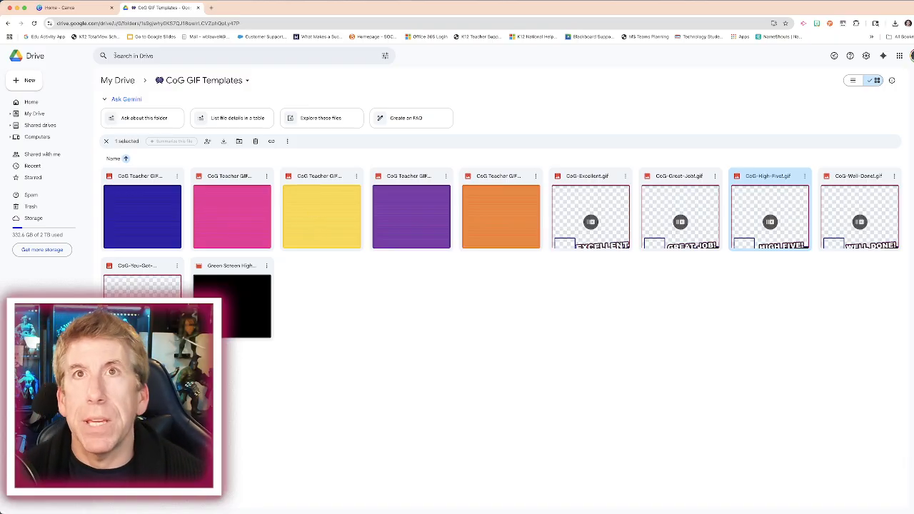
Step: Switch to Canva, open the finished High Five design from the recent designs and play it
{"action": "left_click", "coordinate": [79, 9]}
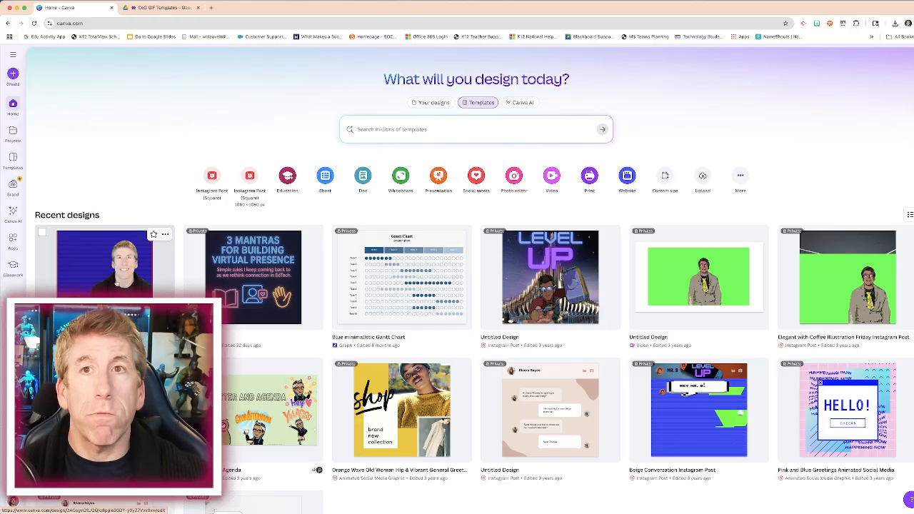
{"action": "left_click", "coordinate": [119, 282]}
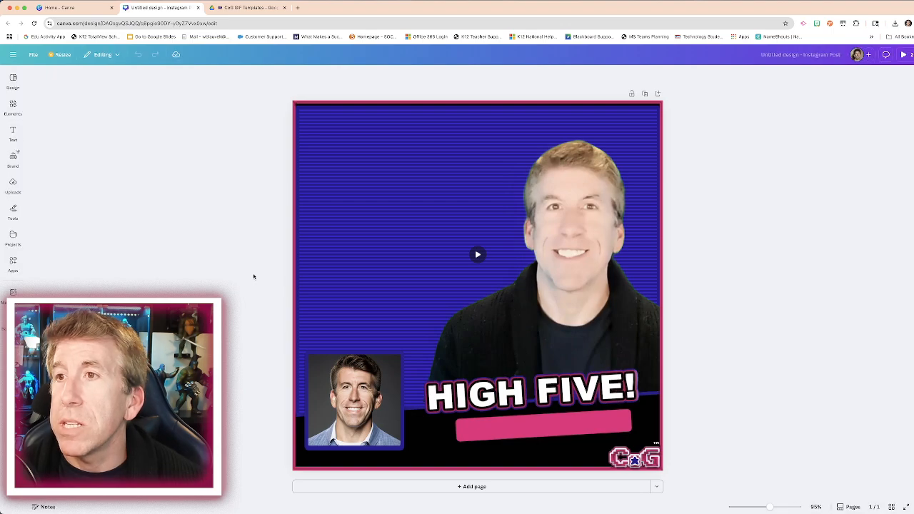
{"action": "left_click", "coordinate": [477, 255]}
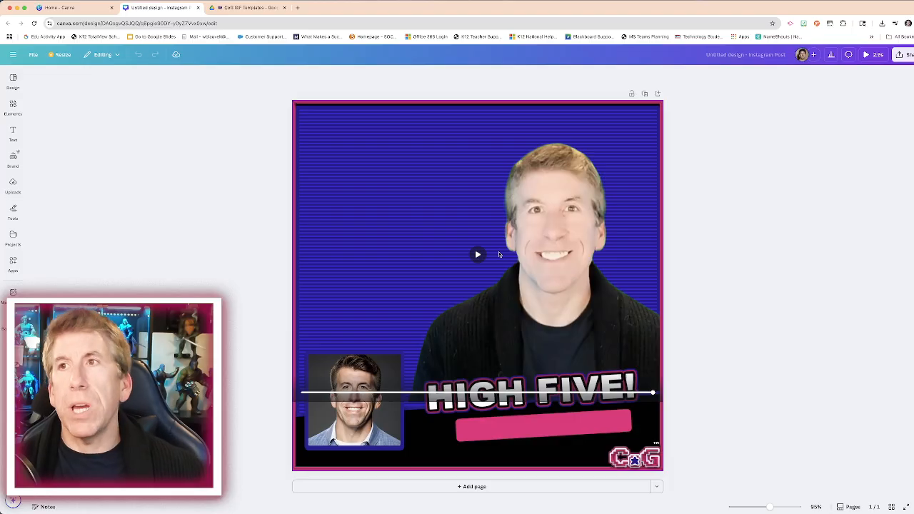
{"action": "left_click", "coordinate": [477, 254]}
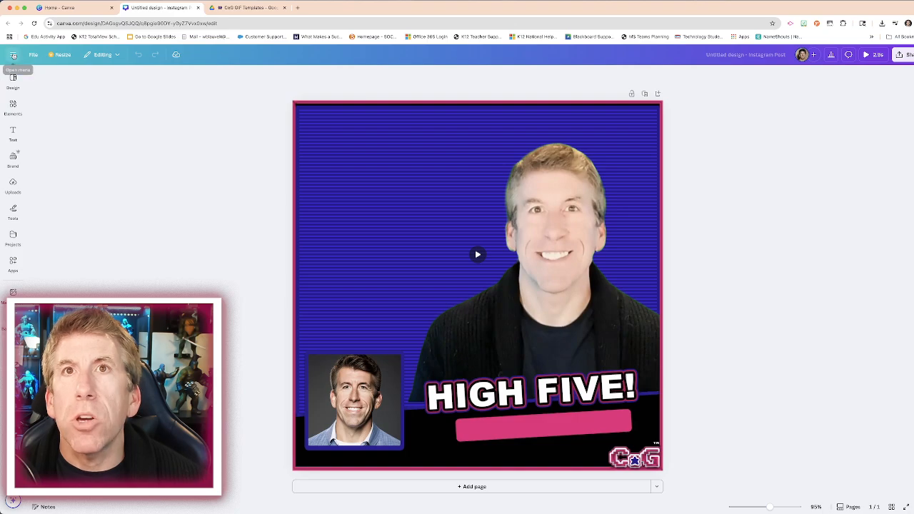
Step: Return to the Canva home page and create a blank 1080 × 1080 px square Instagram post
{"action": "left_click", "coordinate": [12, 54]}
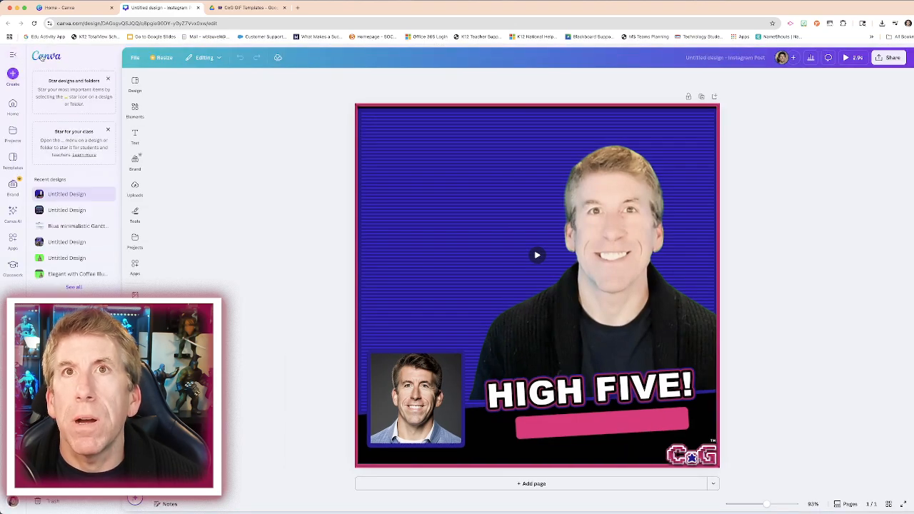
{"action": "left_click", "coordinate": [12, 54]}
{"action": "left_click", "coordinate": [12, 55]}
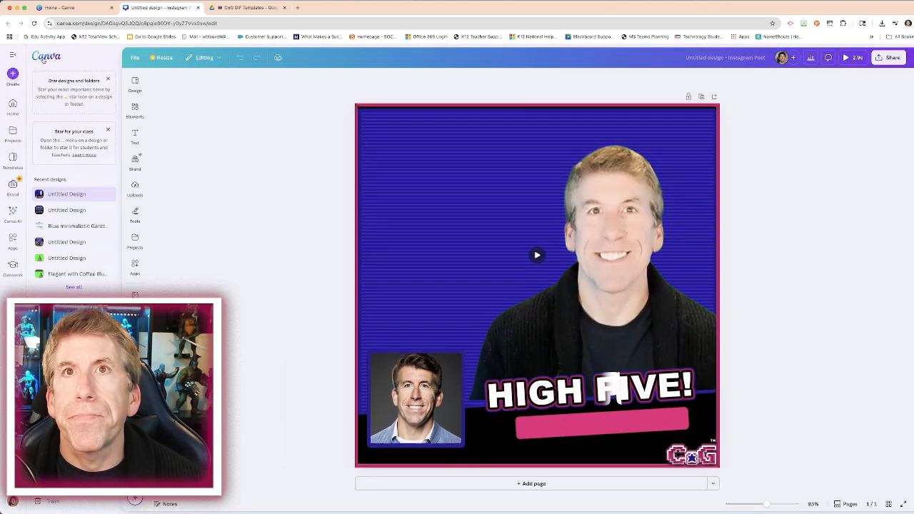
{"action": "left_click", "coordinate": [43, 59]}
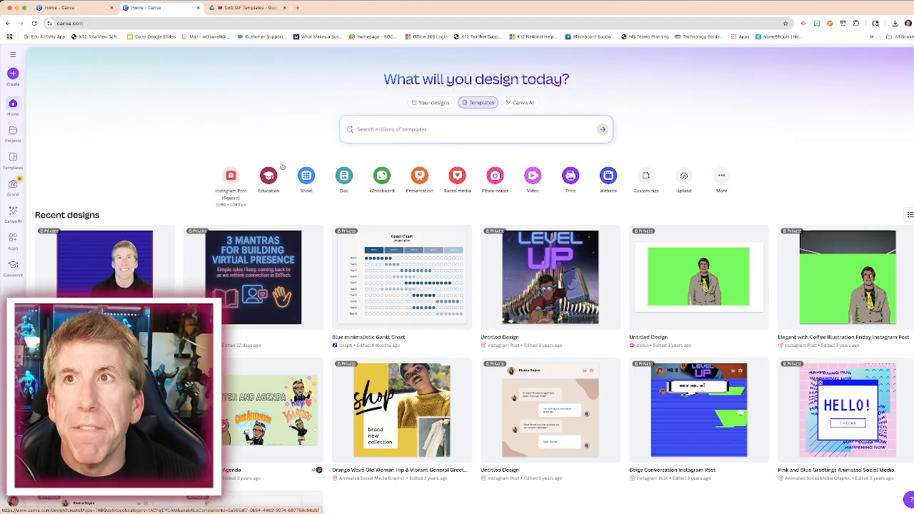
{"action": "left_click", "coordinate": [231, 179]}
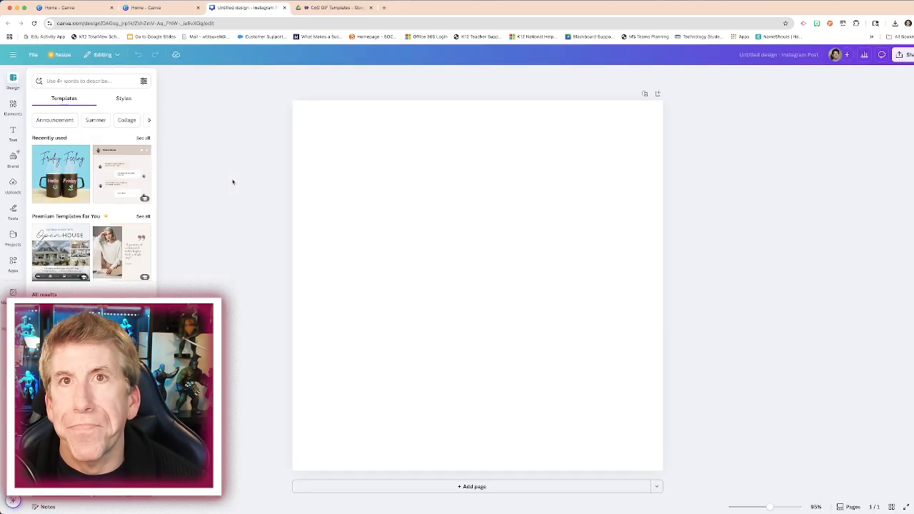
Step: Add the uploaded blue striped background image to the page and enlarge it to cover the whole canvas
{"action": "left_click", "coordinate": [13, 184]}
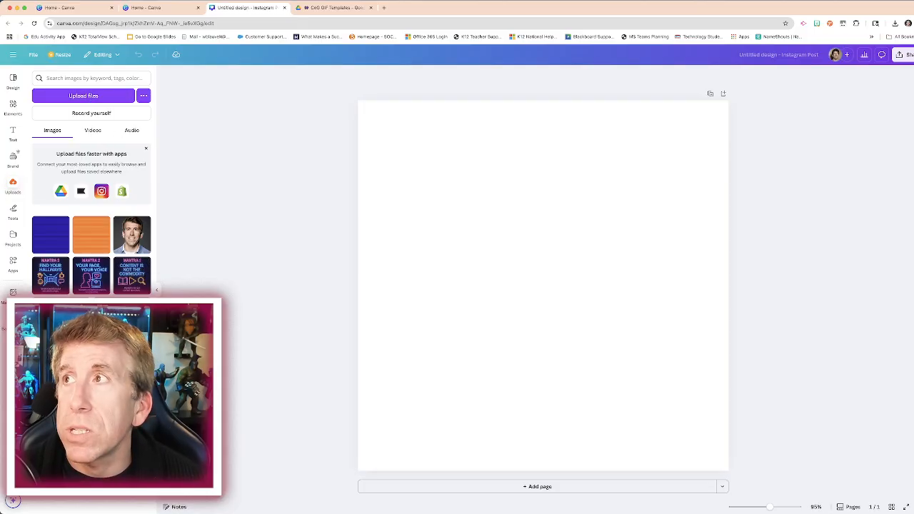
{"action": "left_click", "coordinate": [894, 23]}
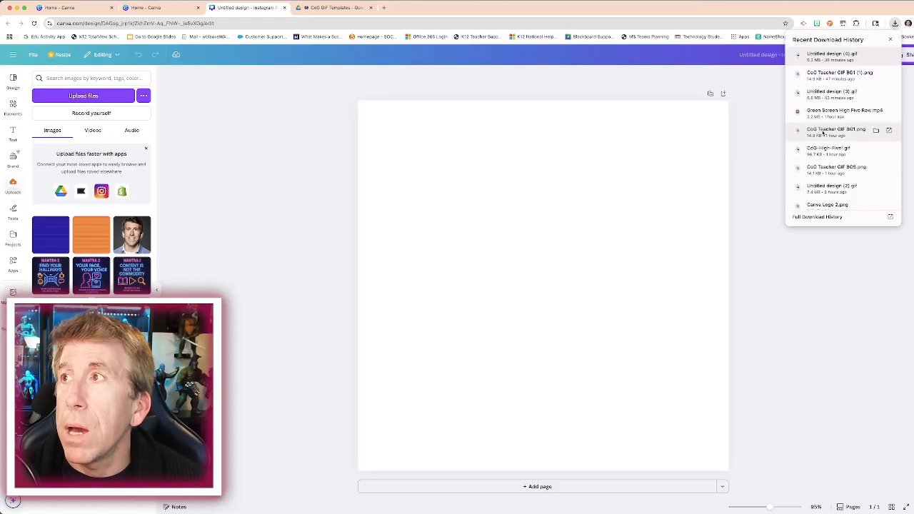
{"action": "left_click", "coordinate": [753, 129]}
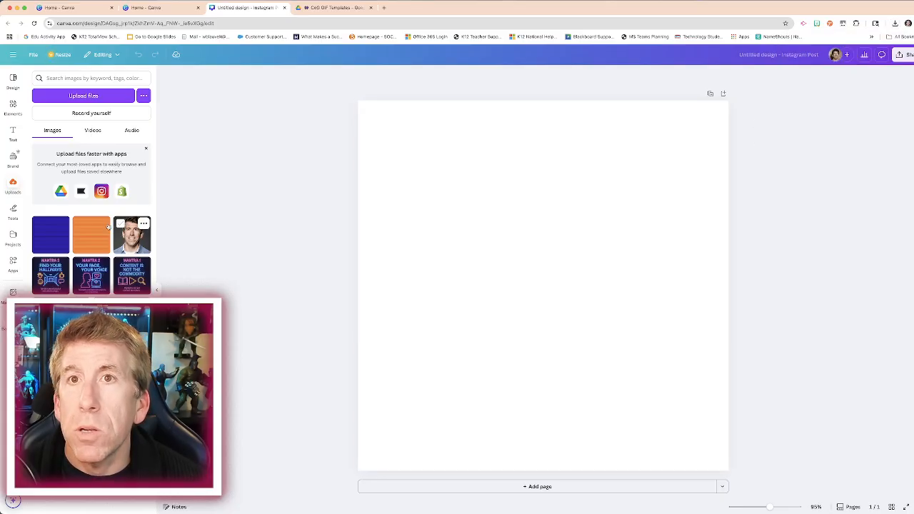
{"action": "mouse_move", "coordinate": [77, 242]}
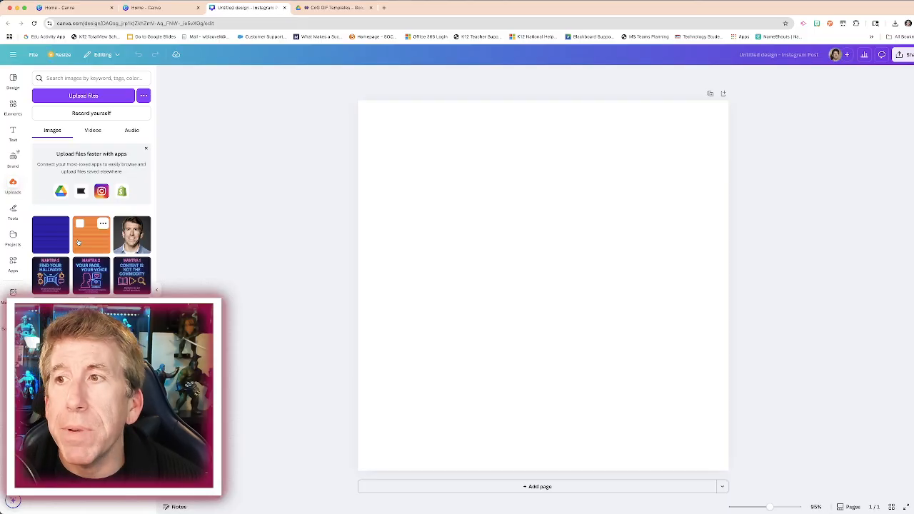
{"action": "left_click", "coordinate": [50, 242]}
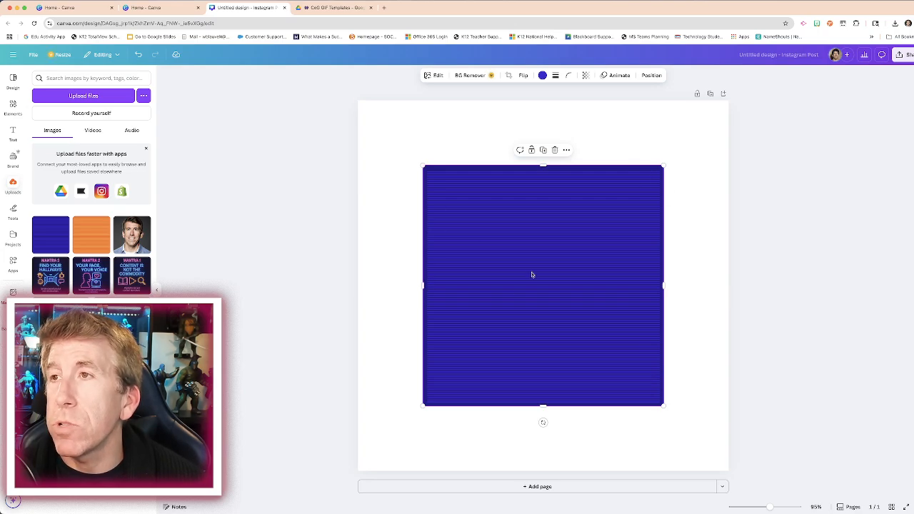
{"action": "left_click_drag", "start_coordinate": [542, 255], "coordinate": [477, 187]}
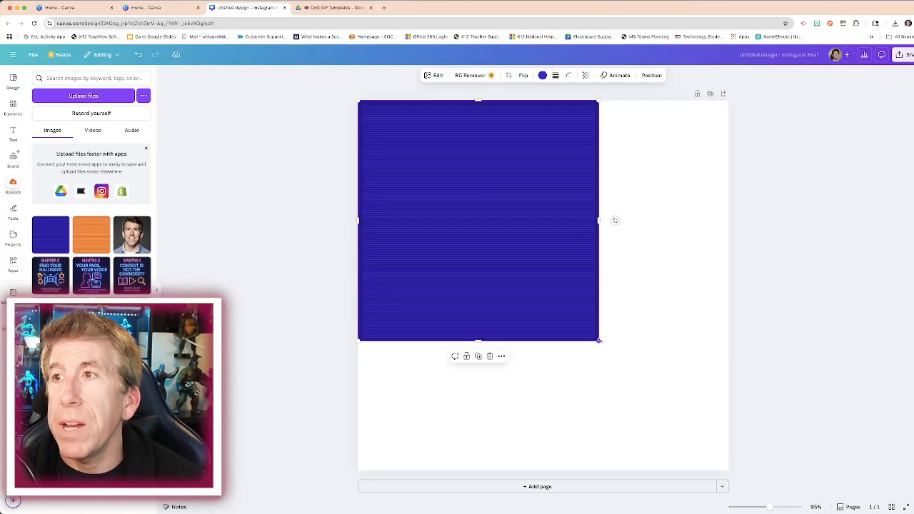
{"action": "left_click_drag", "start_coordinate": [598, 340], "coordinate": [742, 452]}
{"action": "left_click", "coordinate": [289, 389]}
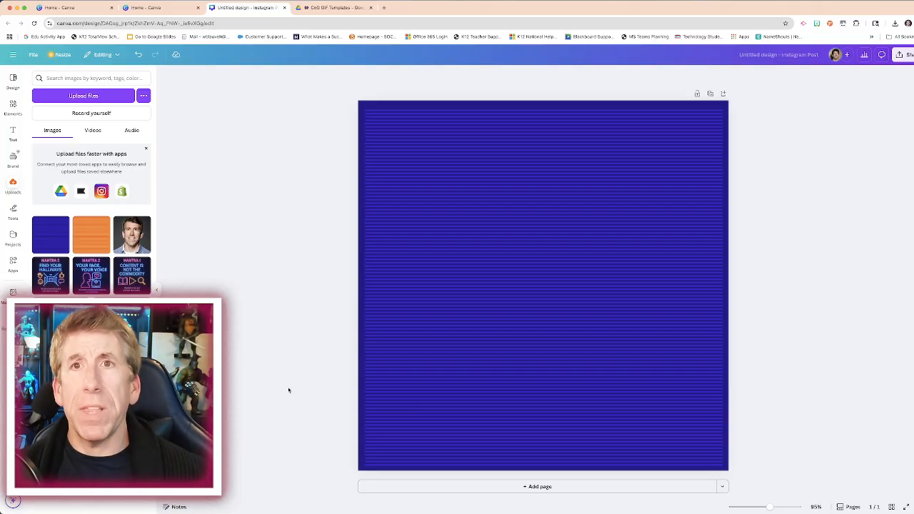
Step: Add the most recently uploaded High Five frame GIF over the background and enlarge it to fill the canvas
{"action": "left_click", "coordinate": [93, 131]}
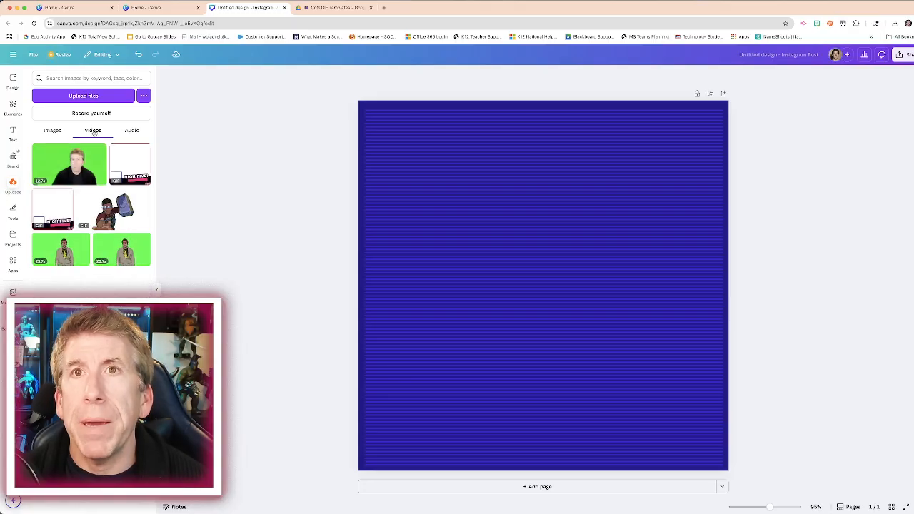
{"action": "left_click", "coordinate": [54, 131]}
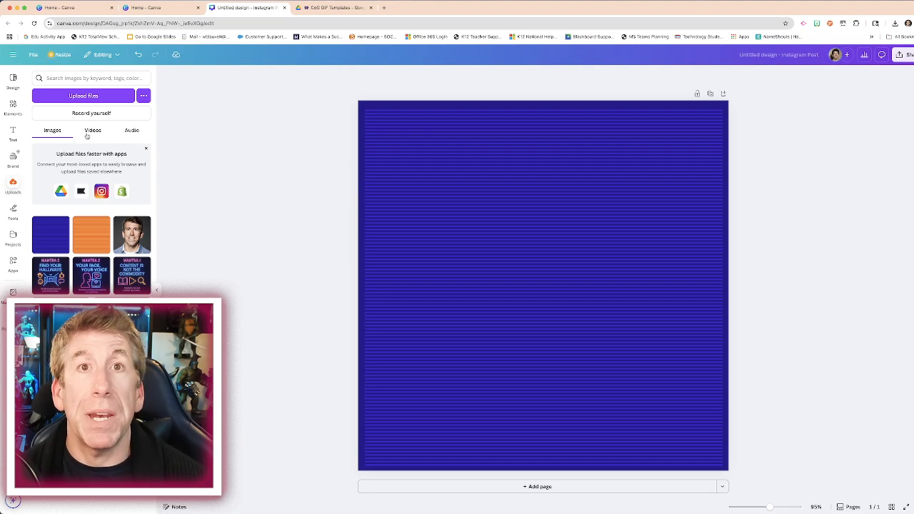
{"action": "left_click", "coordinate": [88, 134]}
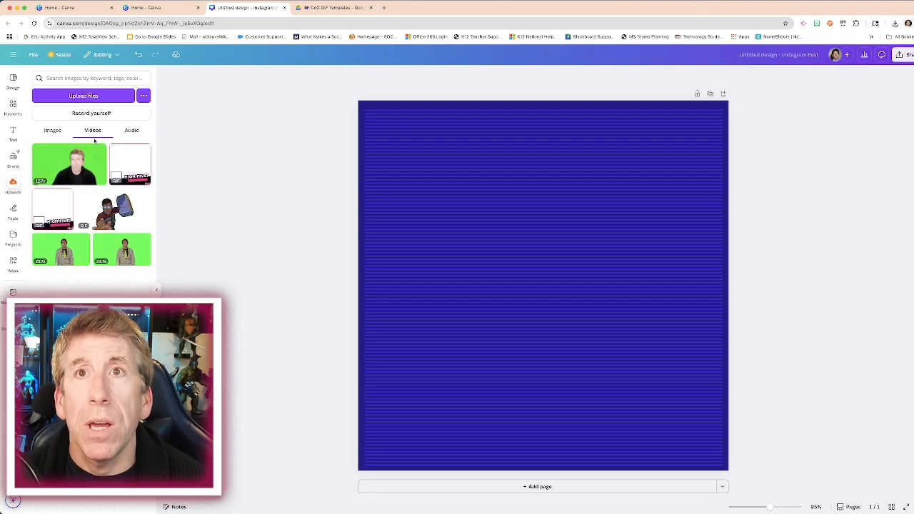
{"action": "left_click", "coordinate": [135, 176]}
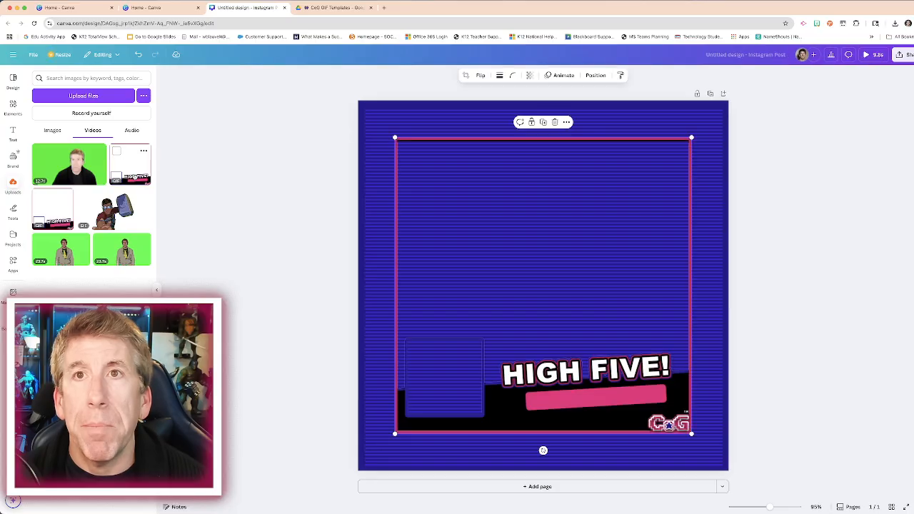
{"action": "left_click_drag", "start_coordinate": [623, 423], "coordinate": [589, 387]}
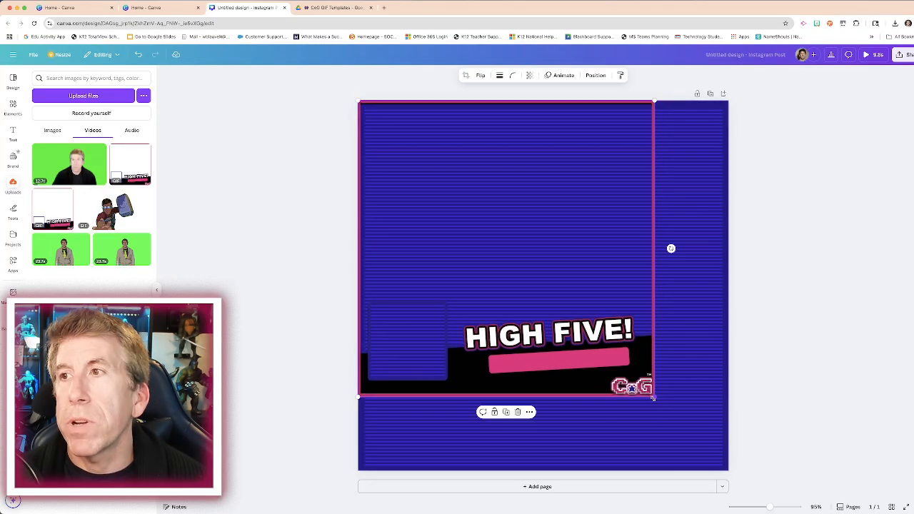
{"action": "left_click_drag", "start_coordinate": [653, 394], "coordinate": [736, 462]}
{"action": "left_click", "coordinate": [771, 437]}
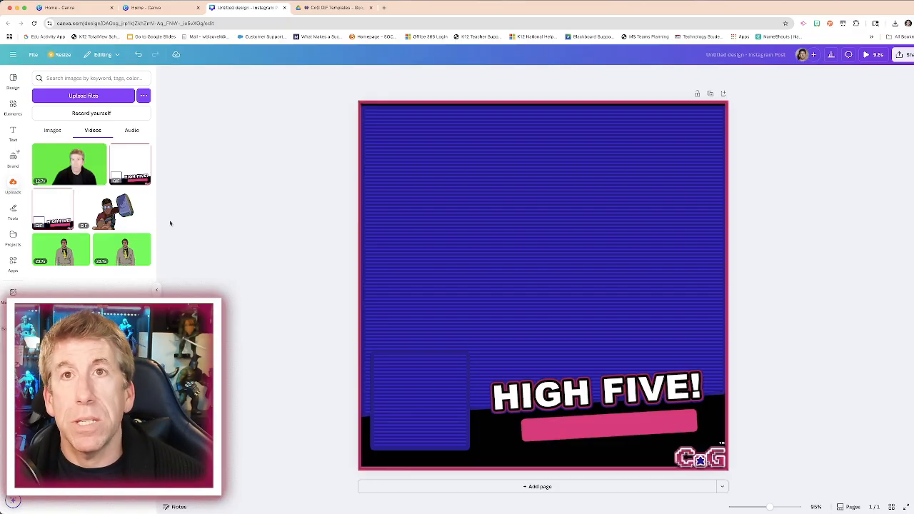
Step: Add the 12.7-second green screen video to the design, pause it and move it up clear of the High Five lettering
{"action": "left_click", "coordinate": [77, 169]}
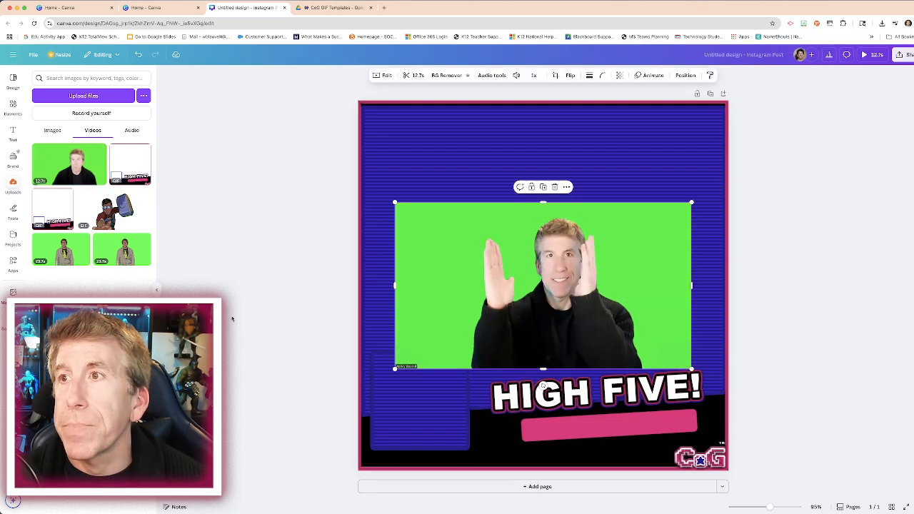
{"action": "mouse_move", "coordinate": [580, 307]}
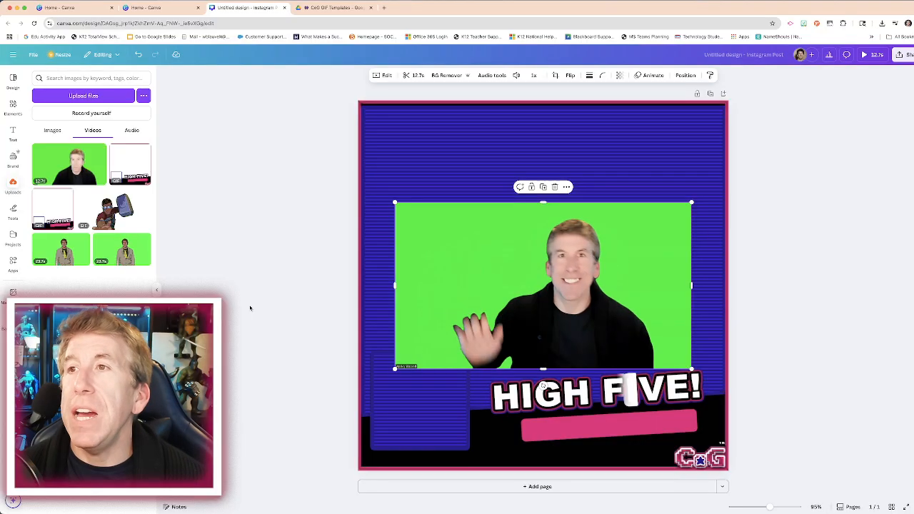
{"action": "mouse_move", "coordinate": [489, 303]}
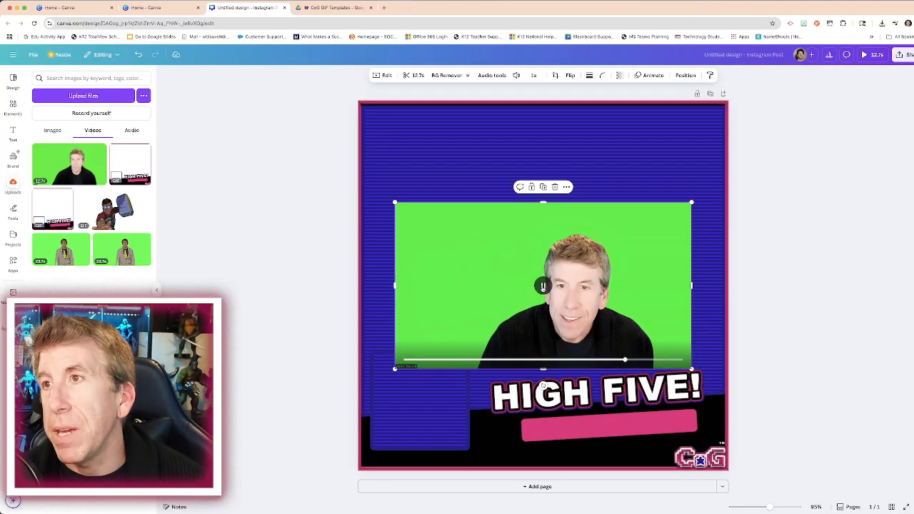
{"action": "left_click", "coordinate": [543, 285]}
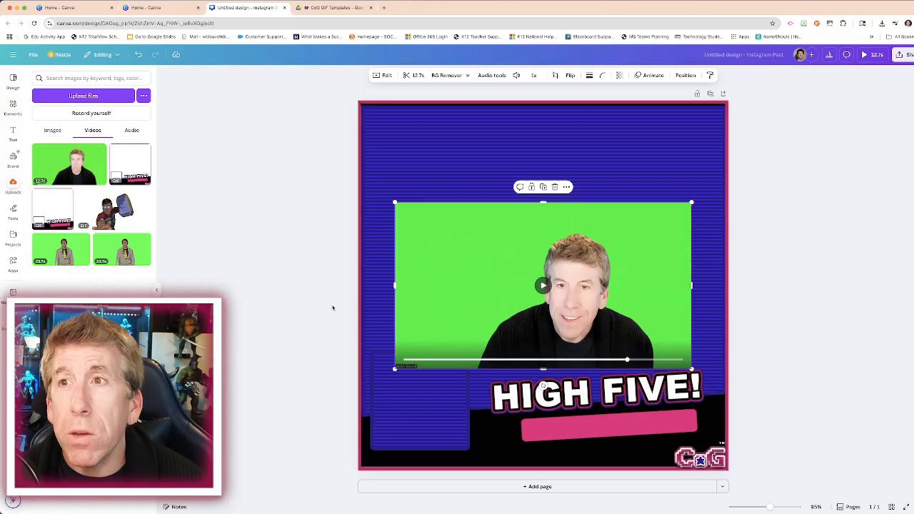
{"action": "left_click_drag", "start_coordinate": [584, 284], "coordinate": [588, 243]}
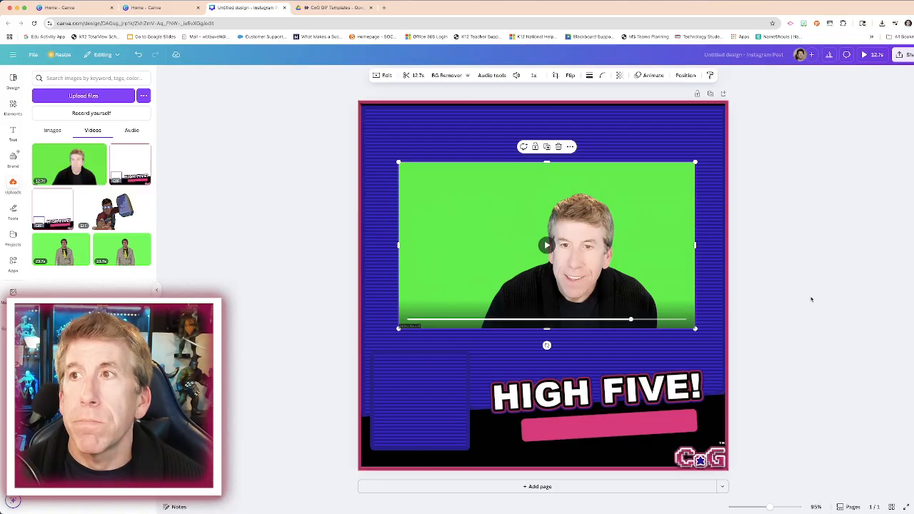
{"action": "left_click", "coordinate": [801, 298]}
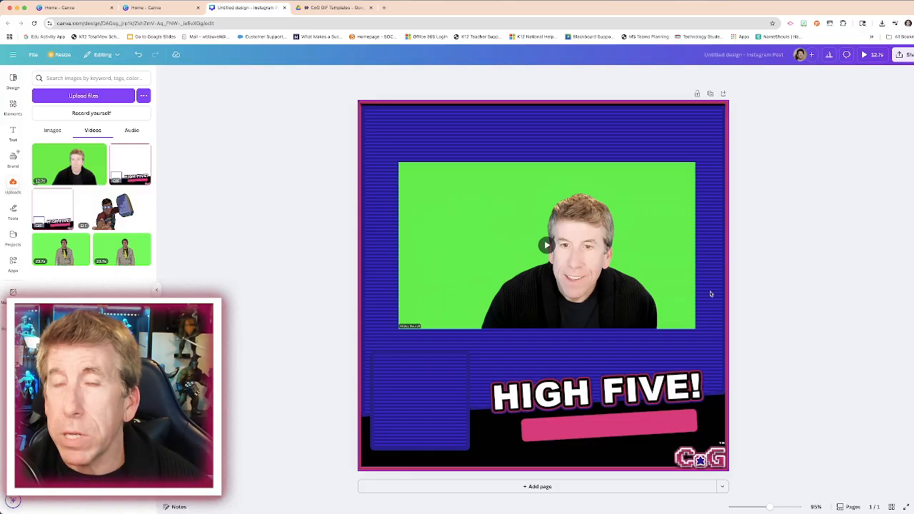
{"action": "mouse_move", "coordinate": [660, 317]}
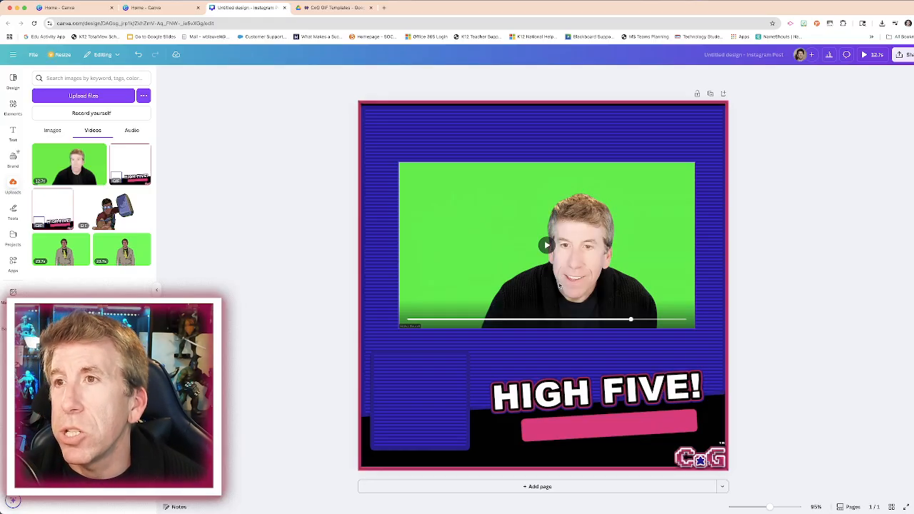
Step: Crop the lower edge of the green screen video upward to cut off the name label in its corner
{"action": "left_click", "coordinate": [501, 261]}
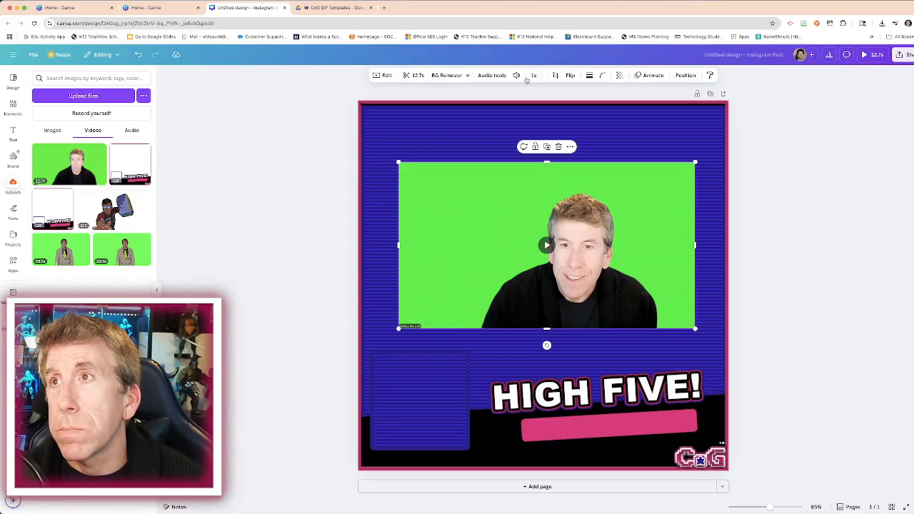
{"action": "left_click", "coordinate": [262, 181]}
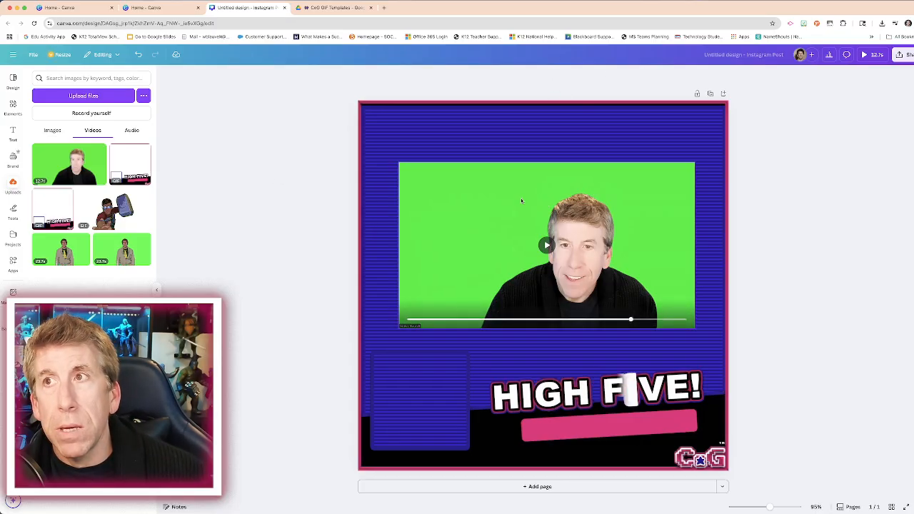
{"action": "left_click", "coordinate": [491, 211]}
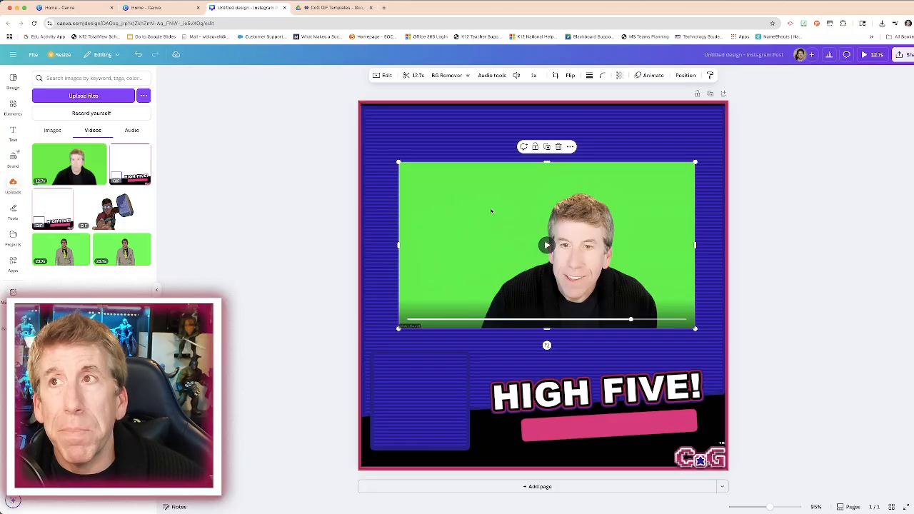
{"action": "left_click", "coordinate": [556, 76]}
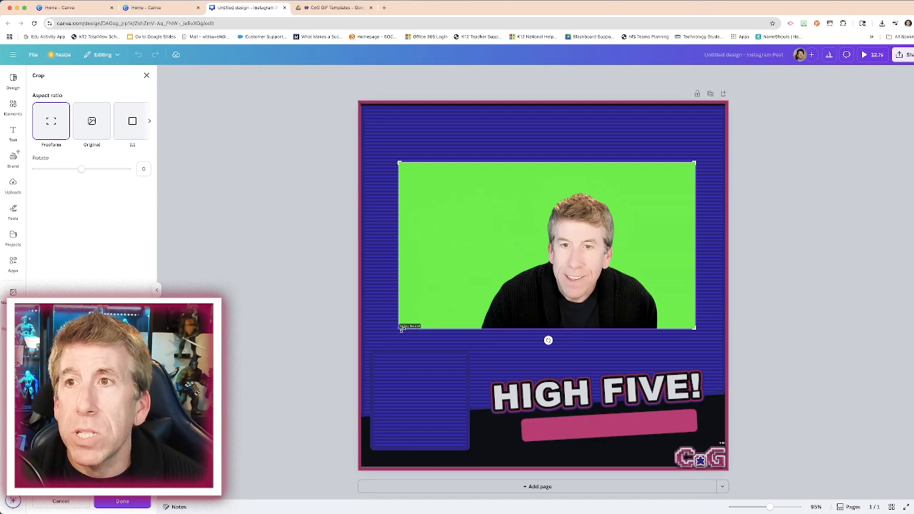
{"action": "left_click_drag", "start_coordinate": [399, 327], "coordinate": [398, 316]}
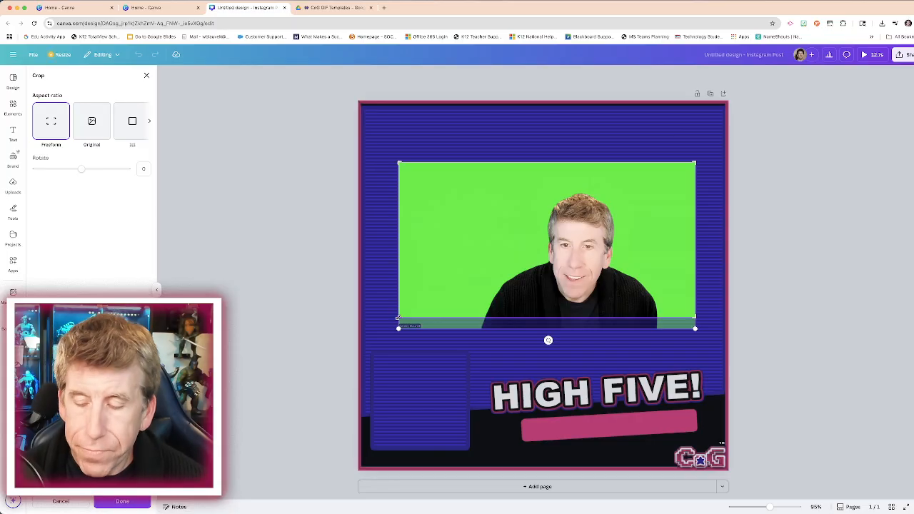
{"action": "left_click", "coordinate": [399, 319]}
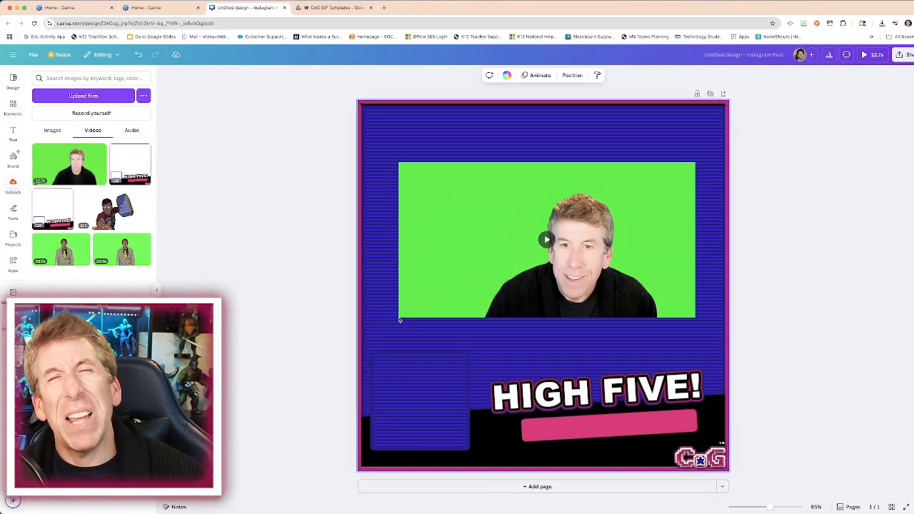
Step: Trim the start of the green screen video to just before the hand wave, leaving an 8.6-second clip
{"action": "left_click", "coordinate": [431, 265]}
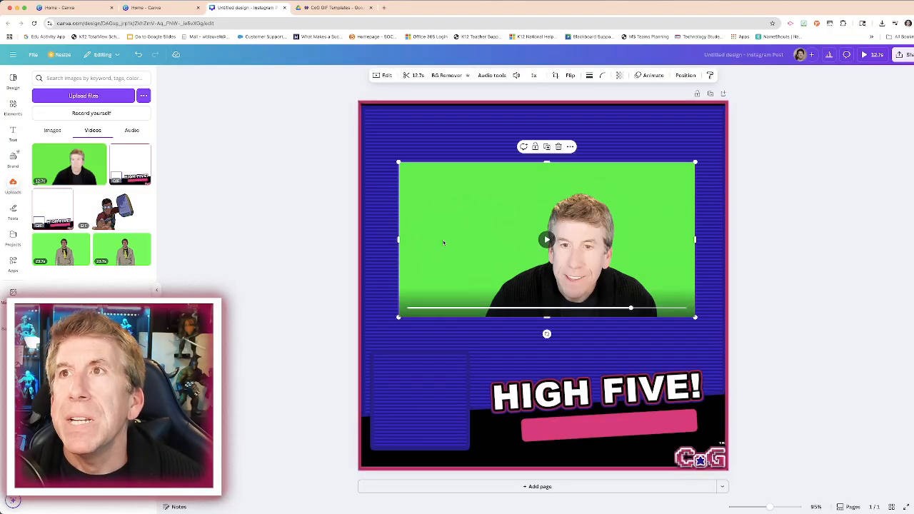
{"action": "left_click", "coordinate": [414, 77]}
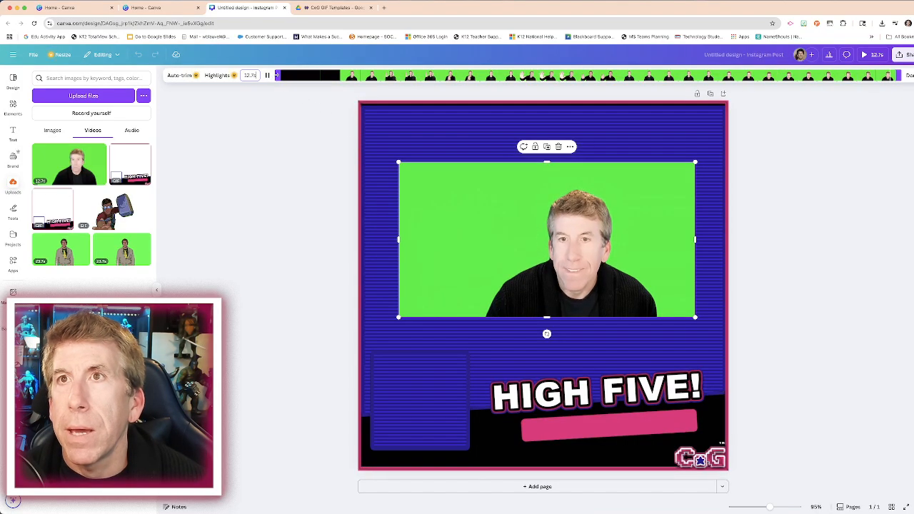
{"action": "left_click_drag", "start_coordinate": [276, 77], "coordinate": [478, 77]}
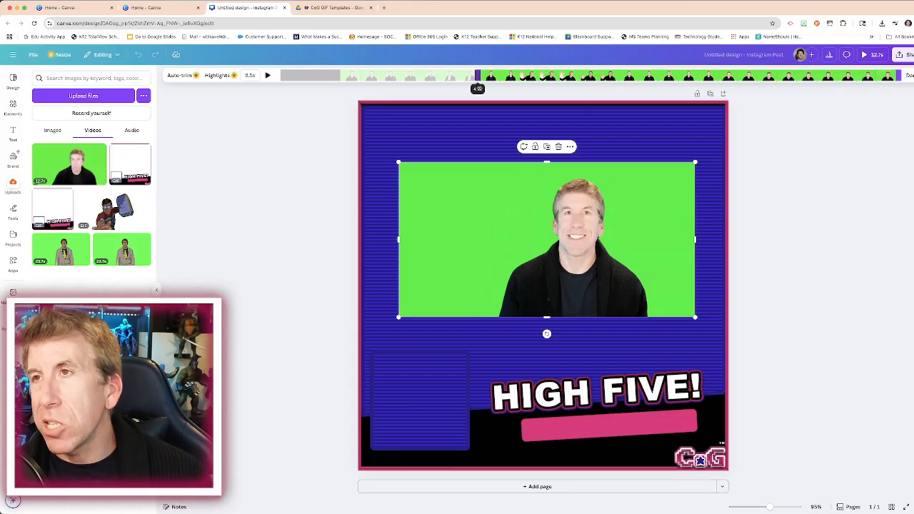
{"action": "mouse_move", "coordinate": [478, 75]}
{"action": "left_mouse_down"}
{"action": "mouse_move", "coordinate": [465, 76]}
{"action": "mouse_move", "coordinate": [490, 76]}
{"action": "mouse_move", "coordinate": [477, 76]}
{"action": "left_mouse_up"}
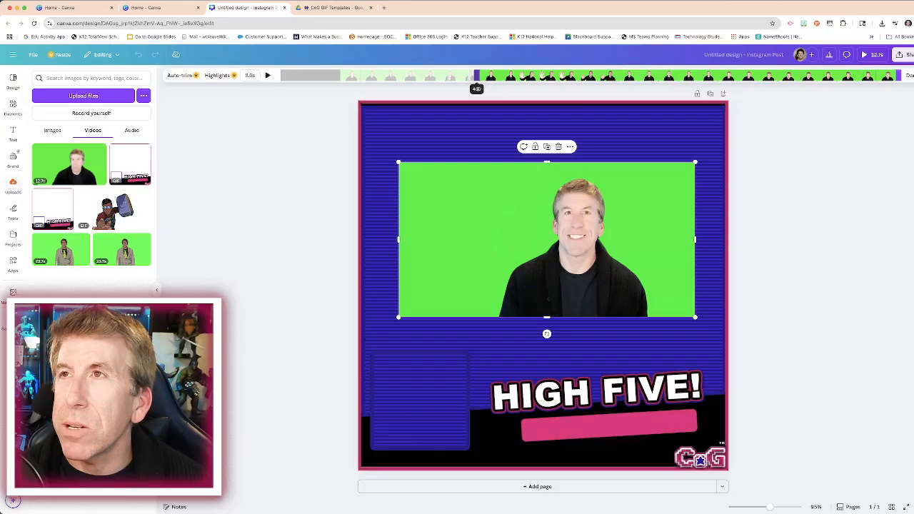
{"action": "left_click_drag", "start_coordinate": [478, 89], "coordinate": [478, 89]}
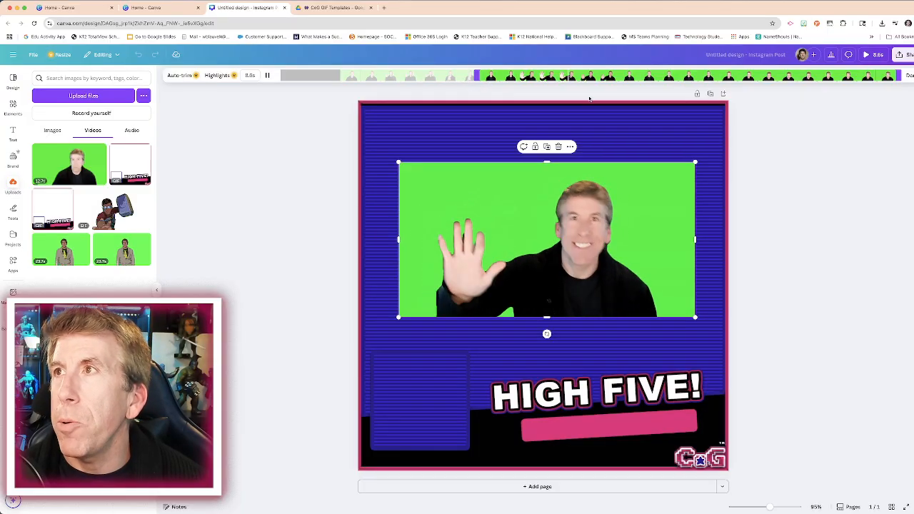
Step: Trim the end of the green screen video to just after the hand wave, shortening the clip to 2.9 seconds
{"action": "left_click_drag", "start_coordinate": [897, 77], "coordinate": [607, 77]}
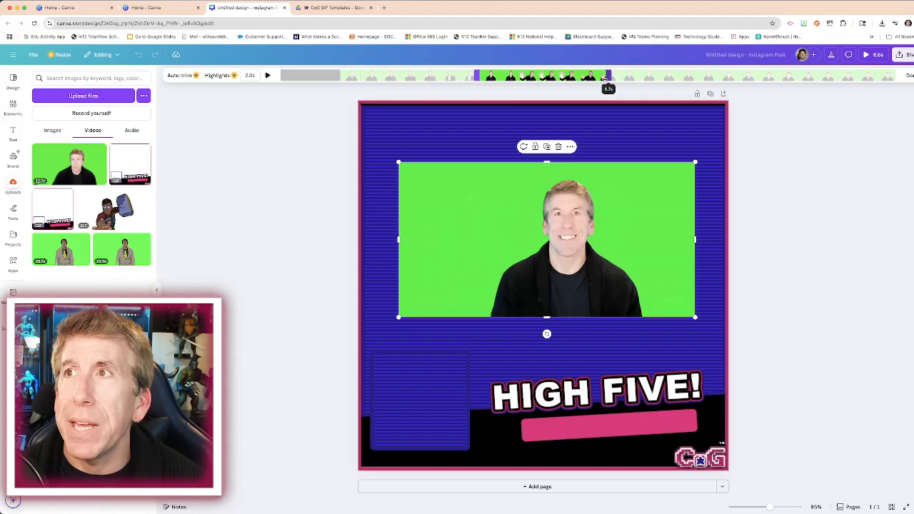
{"action": "left_click_drag", "start_coordinate": [605, 79], "coordinate": [604, 78]}
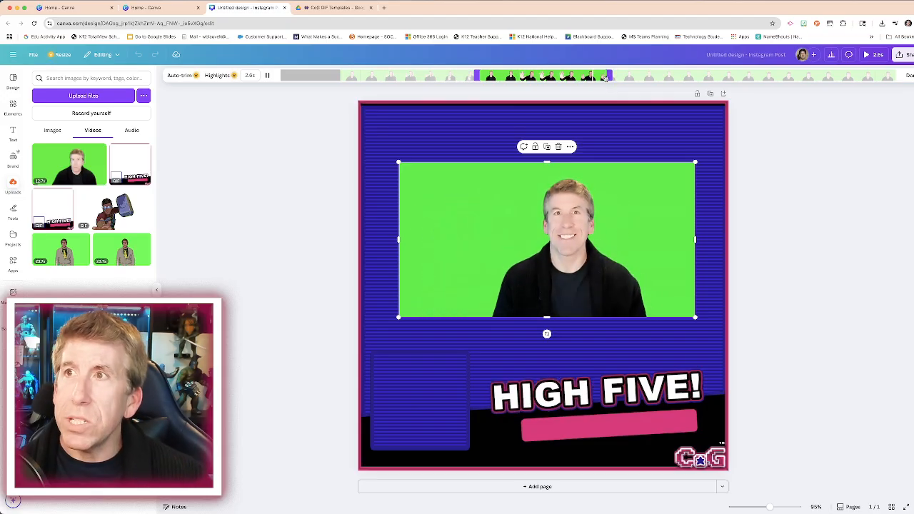
{"action": "left_click_drag", "start_coordinate": [609, 77], "coordinate": [625, 77]}
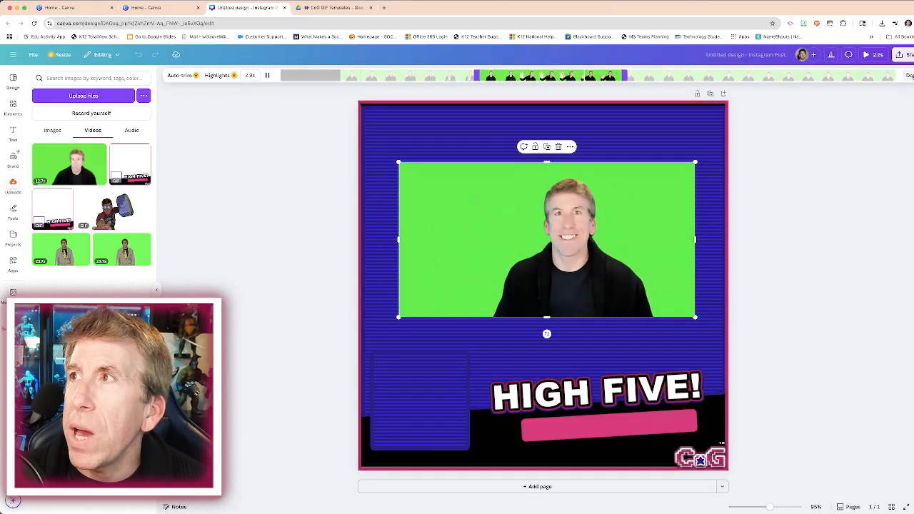
{"action": "left_click", "coordinate": [909, 75]}
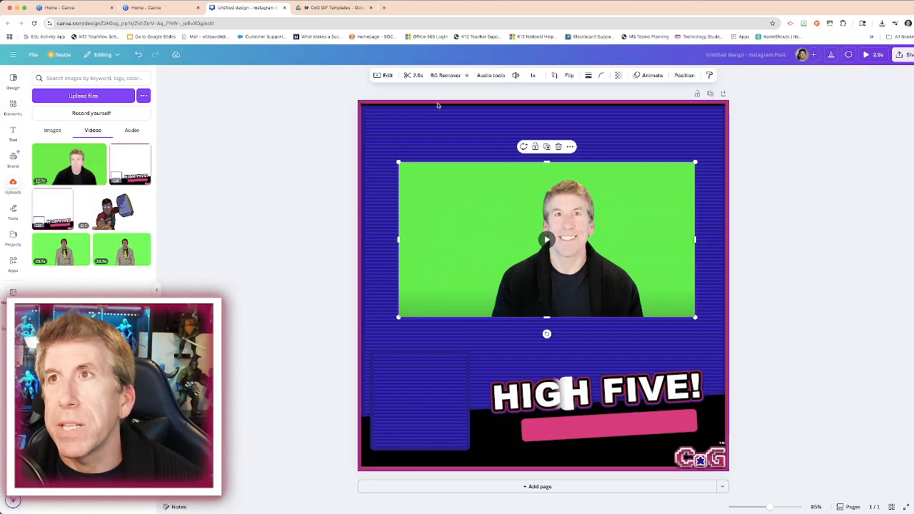
Step: Remove the green background from the video and play it back to check the hand wave
{"action": "left_click", "coordinate": [442, 76]}
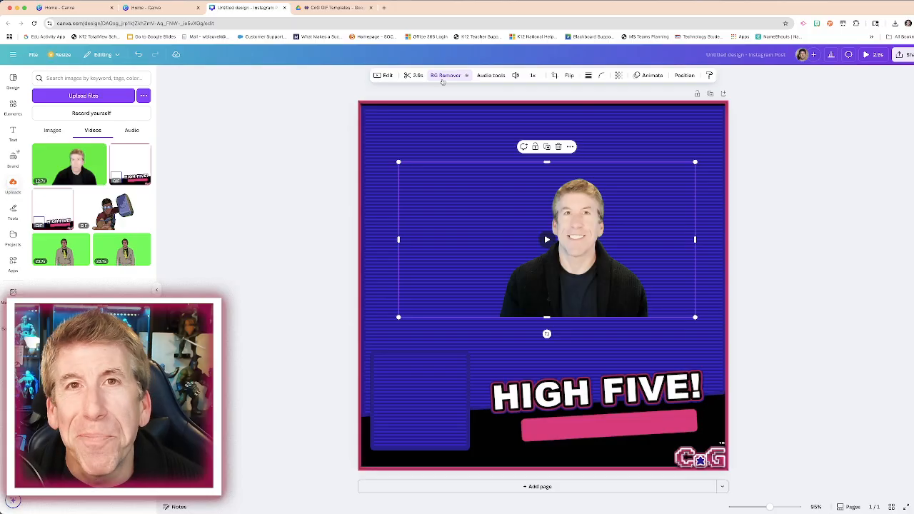
{"action": "mouse_move", "coordinate": [585, 245]}
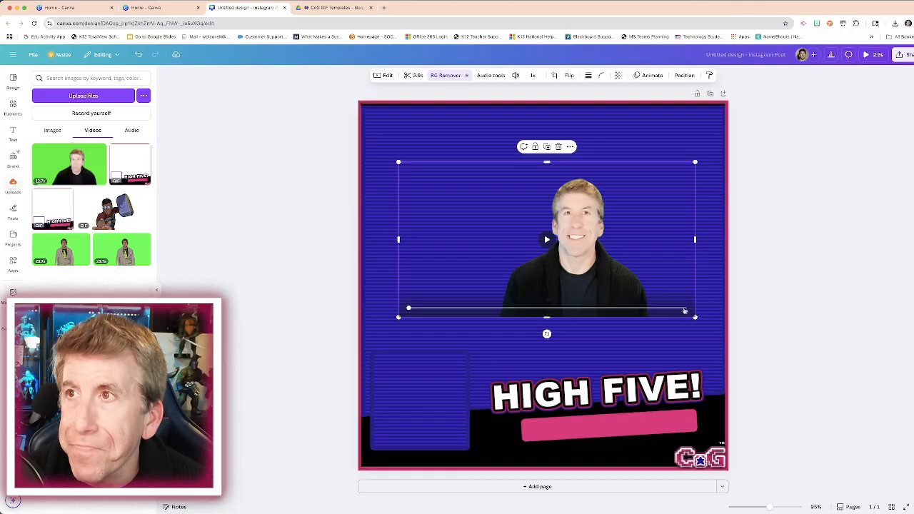
{"action": "left_click", "coordinate": [550, 243]}
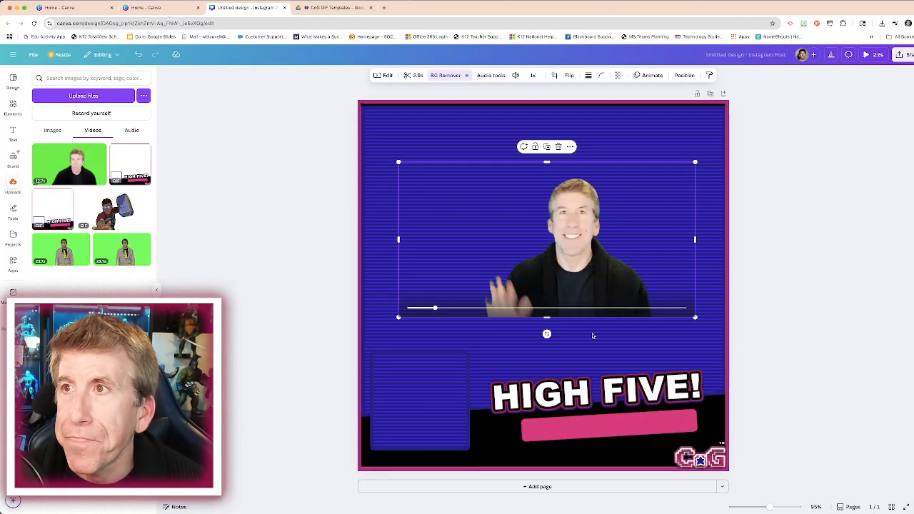
{"action": "left_click", "coordinate": [599, 311]}
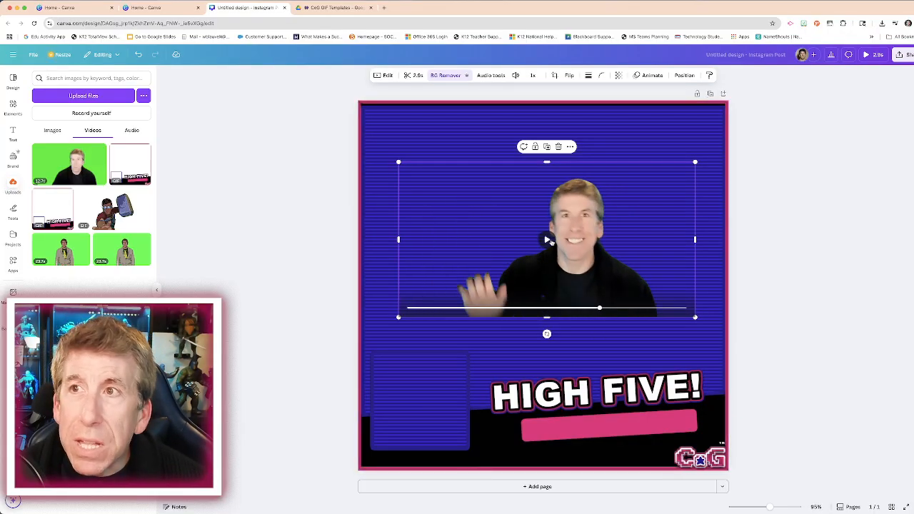
{"action": "left_click_drag", "start_coordinate": [599, 311], "coordinate": [557, 307]}
{"action": "left_click", "coordinate": [547, 240]}
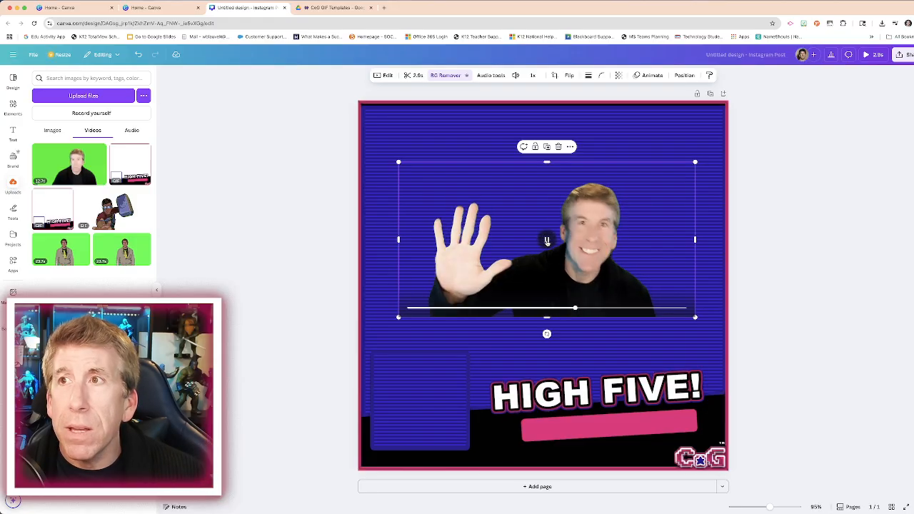
{"action": "left_click", "coordinate": [547, 240]}
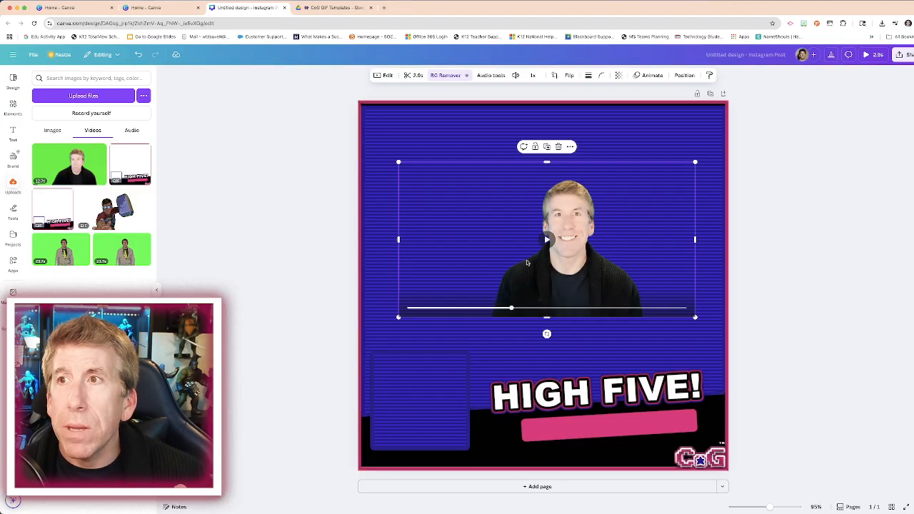
{"action": "left_click", "coordinate": [548, 243]}
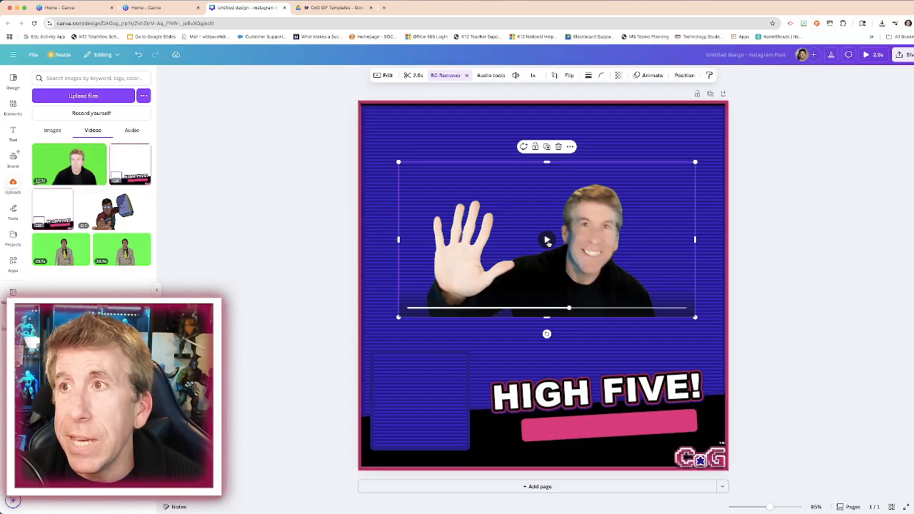
{"action": "left_click", "coordinate": [547, 240]}
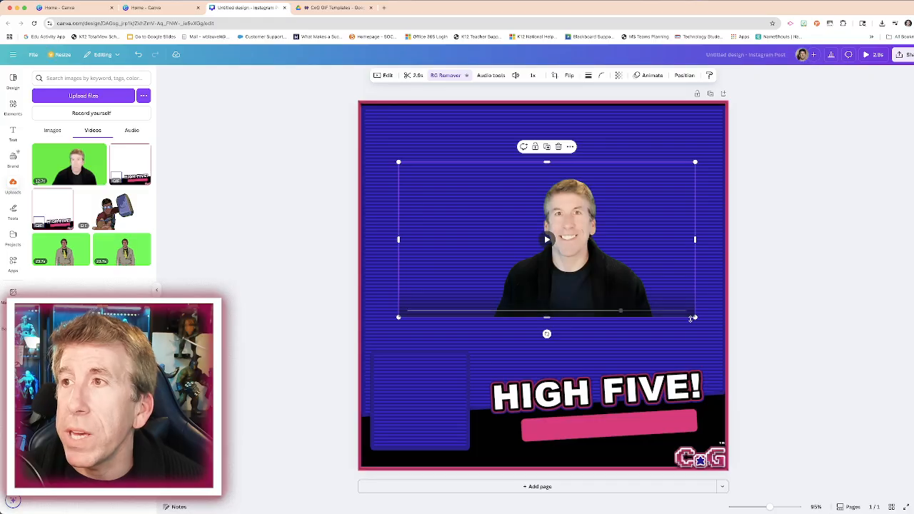
Step: Enlarge the cut-out video beyond the canvas width and position the person over the right half of the page
{"action": "left_click_drag", "start_coordinate": [695, 317], "coordinate": [847, 439]}
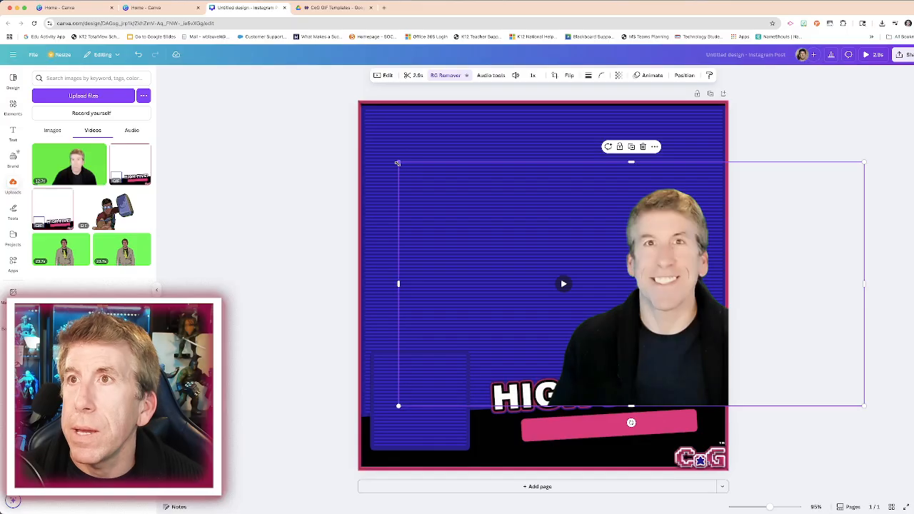
{"action": "left_click_drag", "start_coordinate": [398, 162], "coordinate": [318, 116]}
{"action": "left_click_drag", "start_coordinate": [619, 324], "coordinate": [604, 329]}
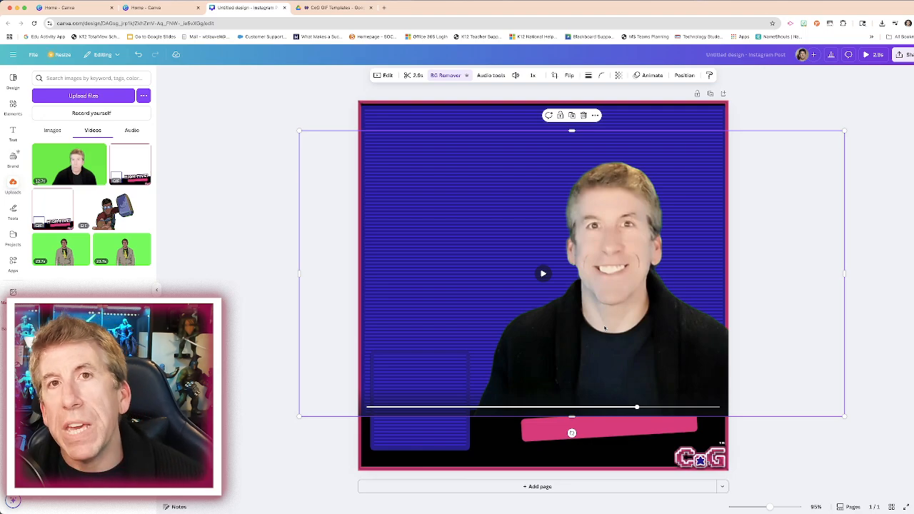
Step: Show the design's layers and move the video layer beneath the High Five frame GIF, above the blue background
{"action": "right_click", "coordinate": [516, 317]}
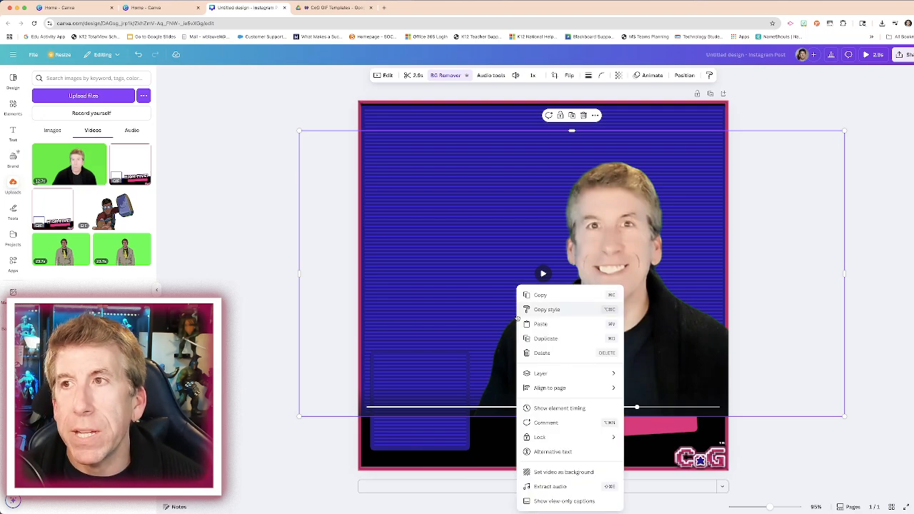
{"action": "mouse_move", "coordinate": [557, 377]}
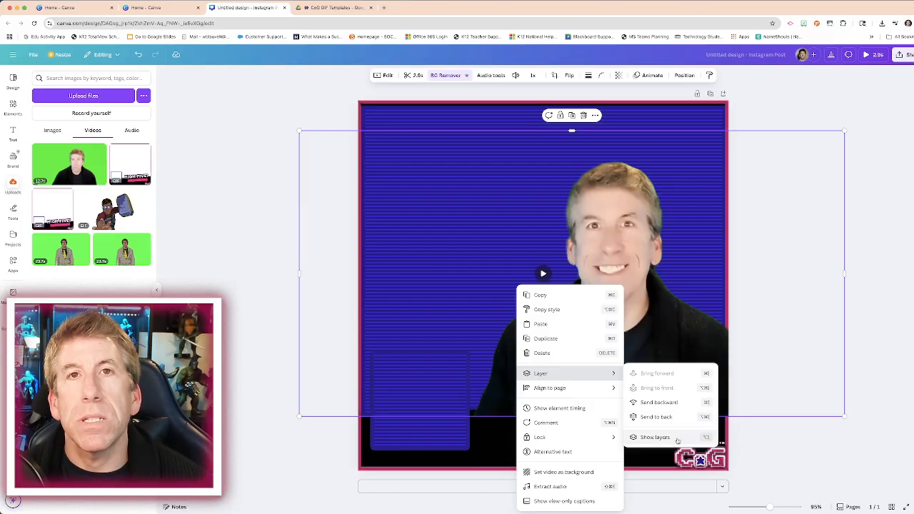
{"action": "left_click", "coordinate": [654, 436]}
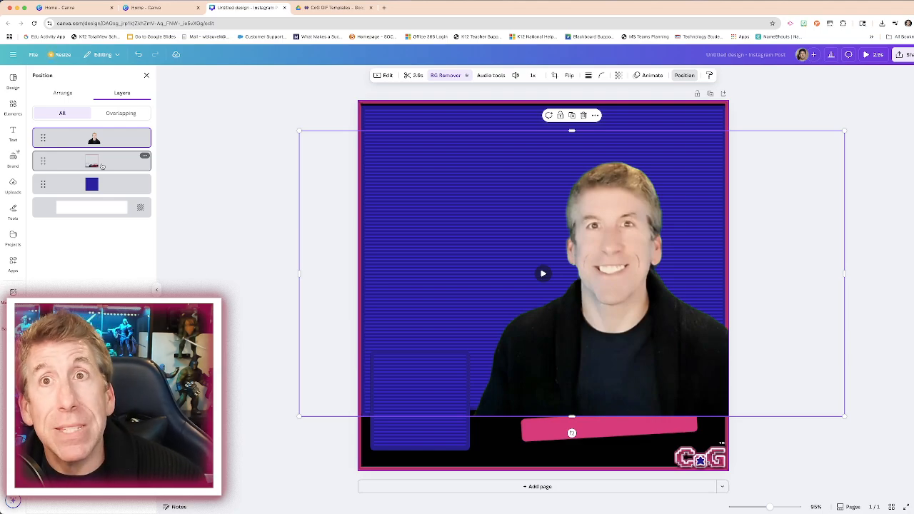
{"action": "left_click_drag", "start_coordinate": [105, 139], "coordinate": [105, 170]}
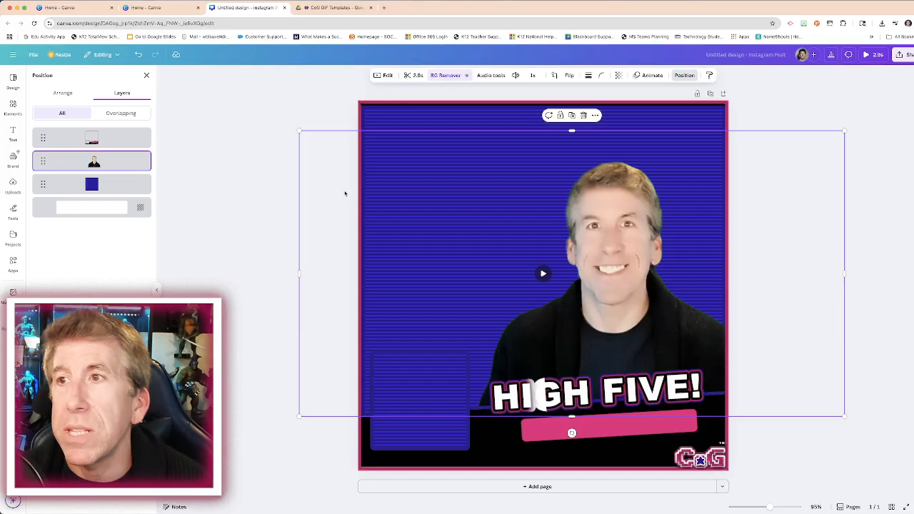
Step: Shrink the video slightly, preview the wave, and shift the video up and to the right so the hand stays in frame
{"action": "mouse_move", "coordinate": [300, 132]}
{"action": "left_mouse_down"}
{"action": "mouse_move", "coordinate": [290, 125]}
{"action": "mouse_move", "coordinate": [306, 134]}
{"action": "left_mouse_up"}
{"action": "left_click", "coordinate": [543, 275]}
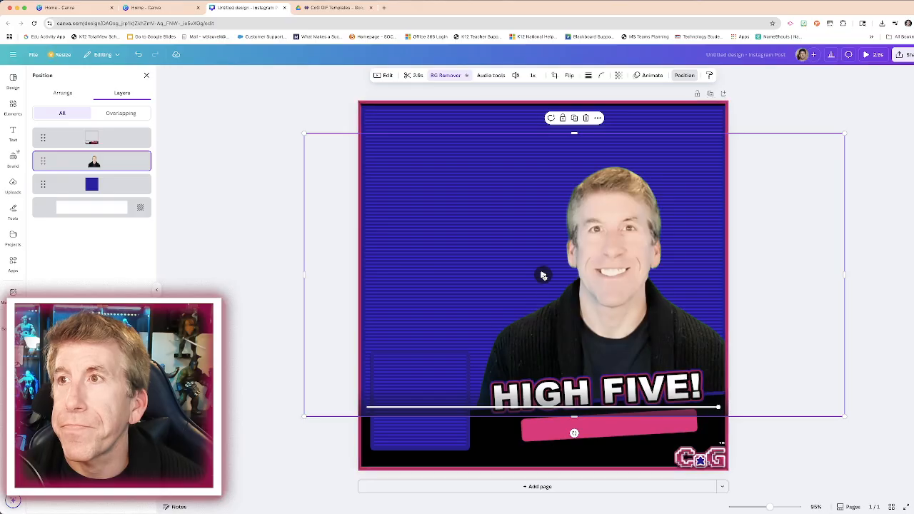
{"action": "left_click", "coordinate": [543, 275]}
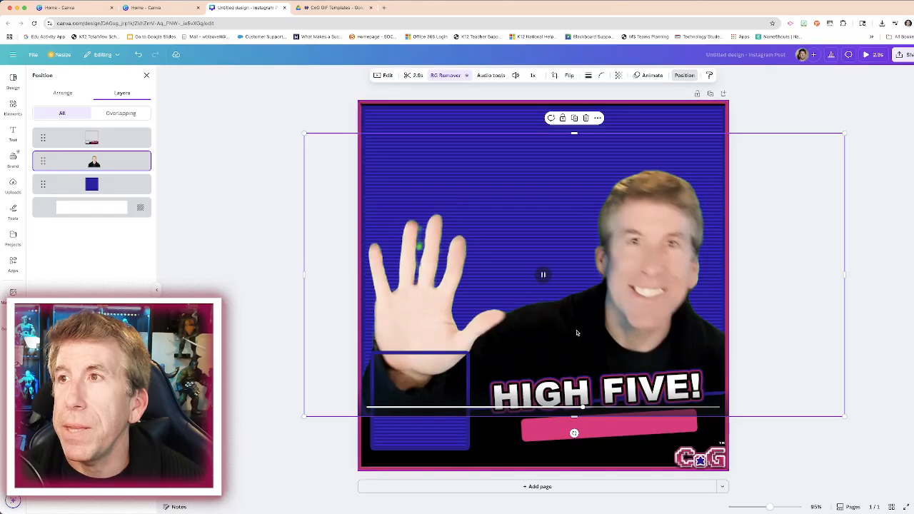
{"action": "left_click_drag", "start_coordinate": [625, 298], "coordinate": [651, 290]}
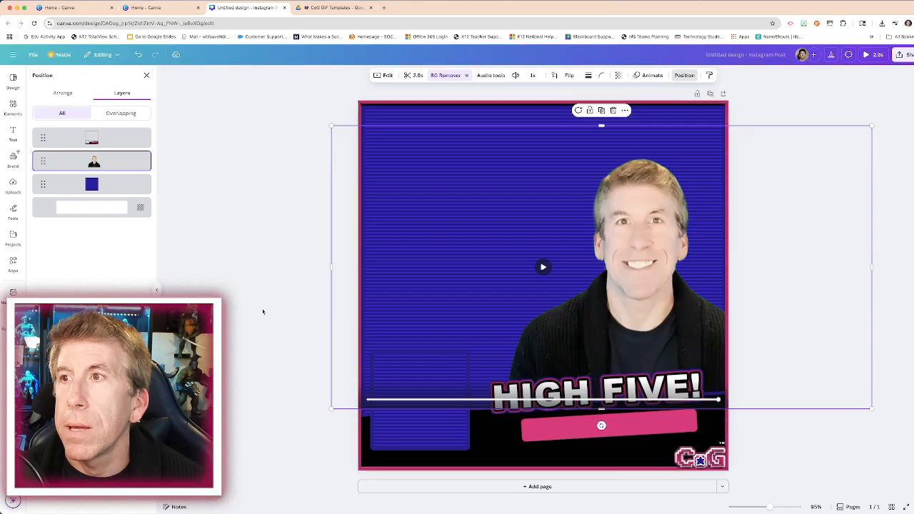
{"action": "left_click", "coordinate": [247, 391]}
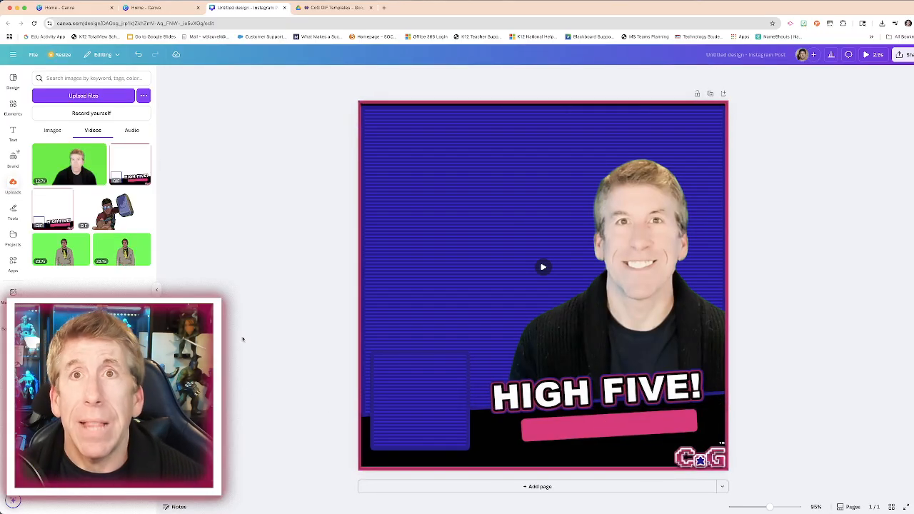
Step: Add the uploaded headshot photo of the man in the blue jacket to the page
{"action": "left_click", "coordinate": [52, 131]}
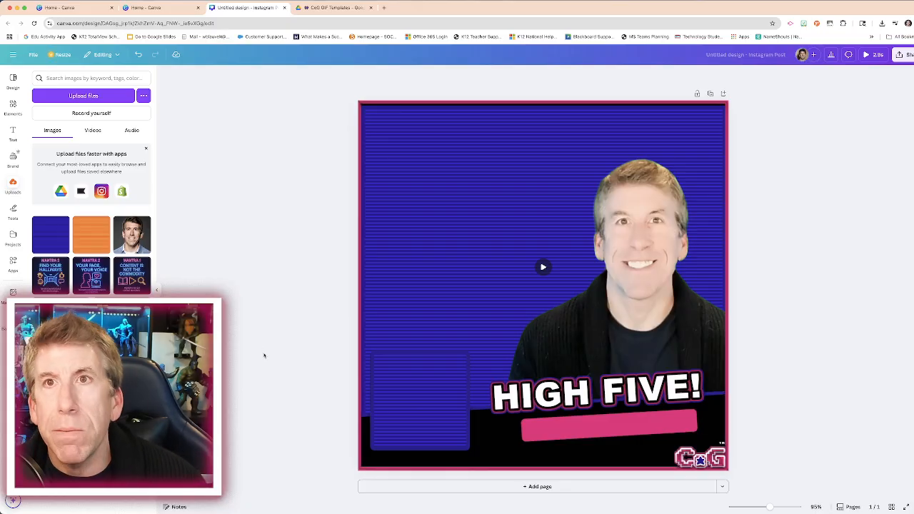
{"action": "left_click", "coordinate": [132, 234]}
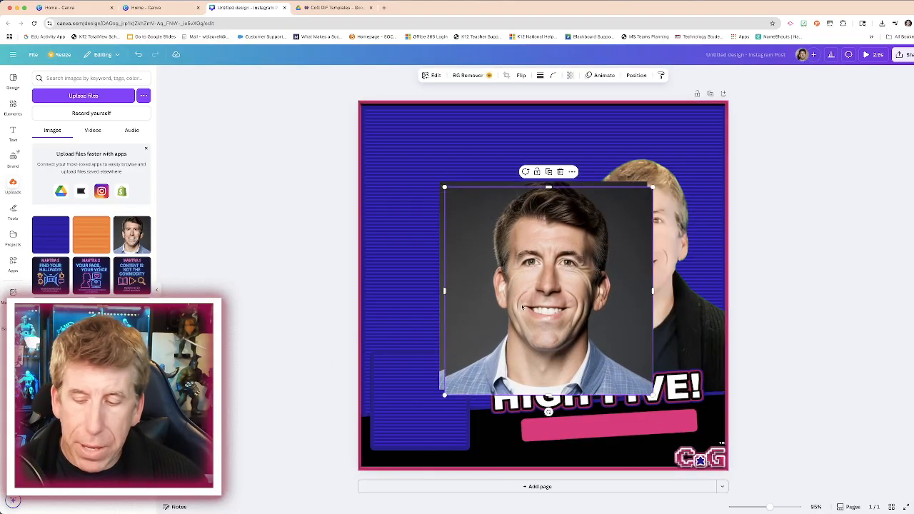
{"action": "key", "text": "Escape"}
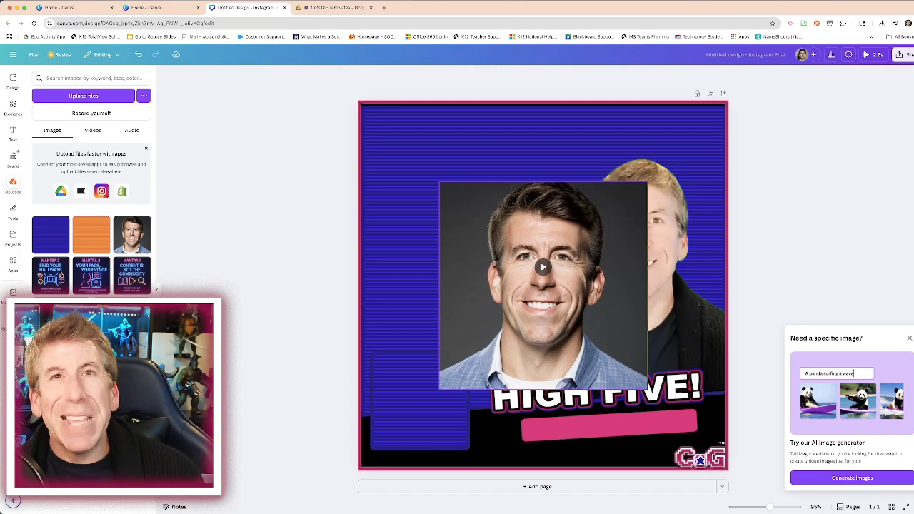
Step: Shrink the headshot to about 278 × 278 and fit it over the small square frame in the page's lower-left corner
{"action": "left_click", "coordinate": [479, 268]}
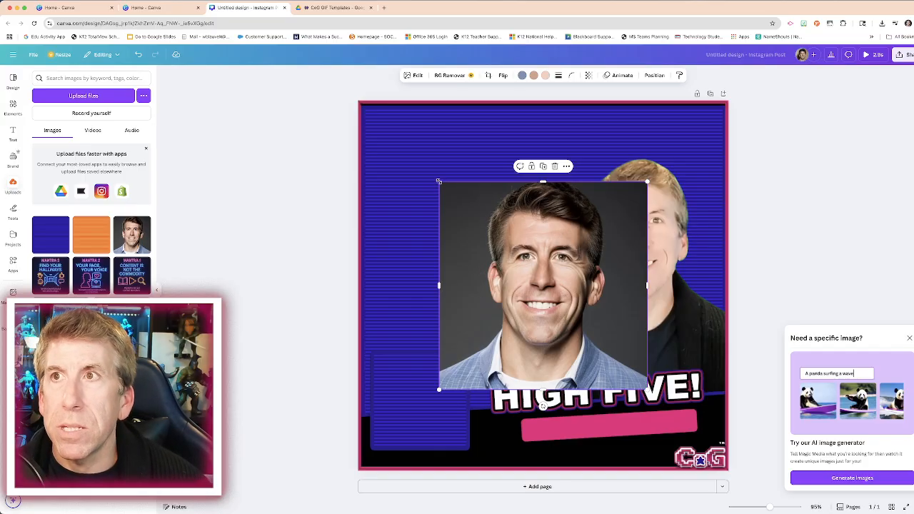
{"action": "left_click_drag", "start_coordinate": [438, 181], "coordinate": [465, 207]}
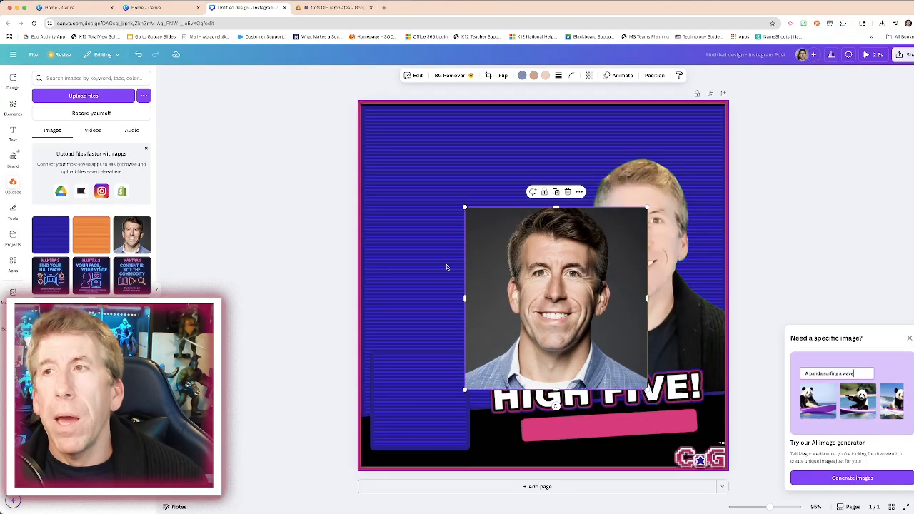
{"action": "left_click_drag", "start_coordinate": [464, 205], "coordinate": [404, 359]}
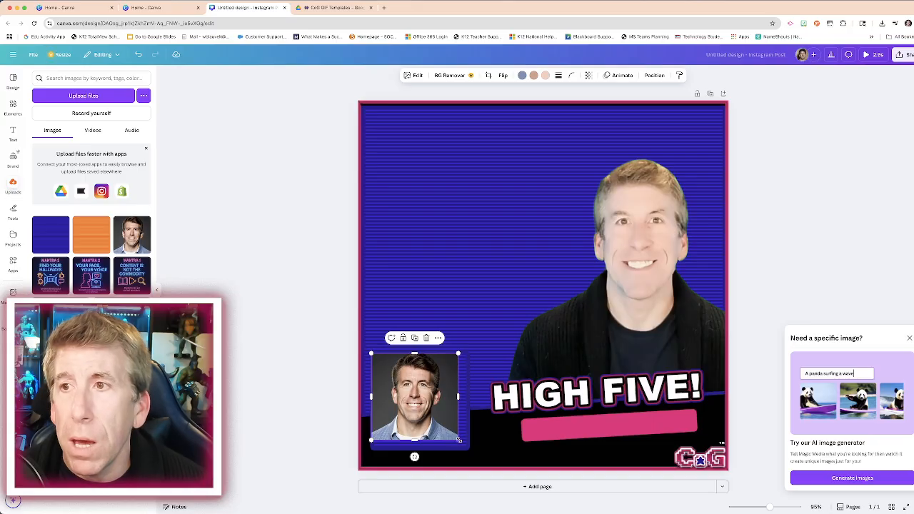
{"action": "left_click_drag", "start_coordinate": [458, 440], "coordinate": [469, 443]}
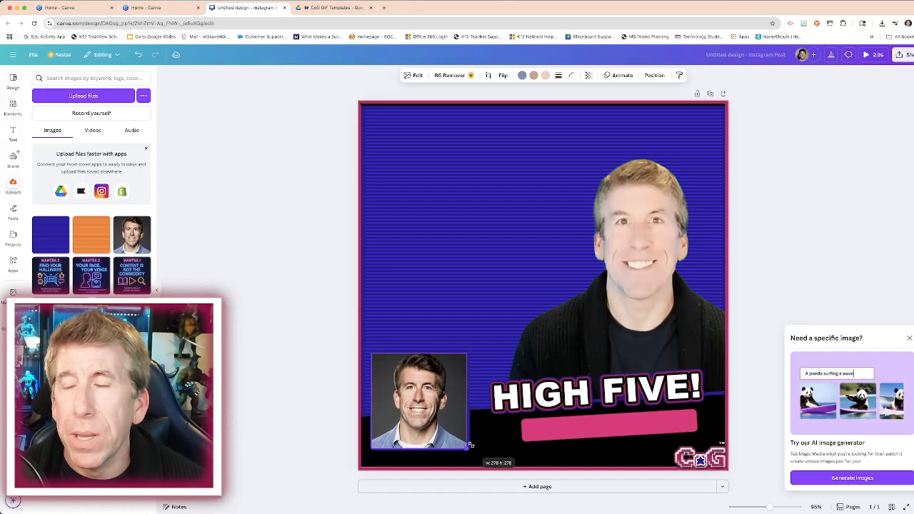
Step: Show the design's layers and move the headshot layer directly beneath the High Five frame GIF
{"action": "right_click", "coordinate": [436, 402]}
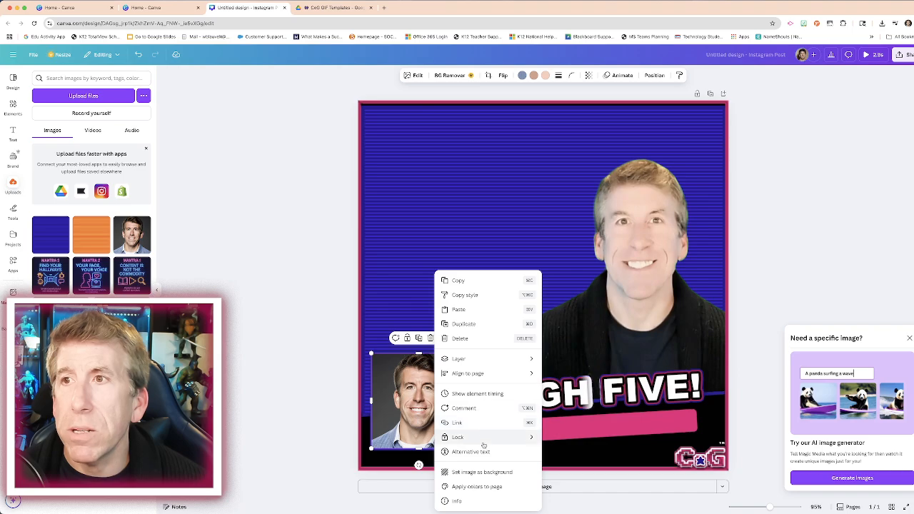
{"action": "mouse_move", "coordinate": [482, 359]}
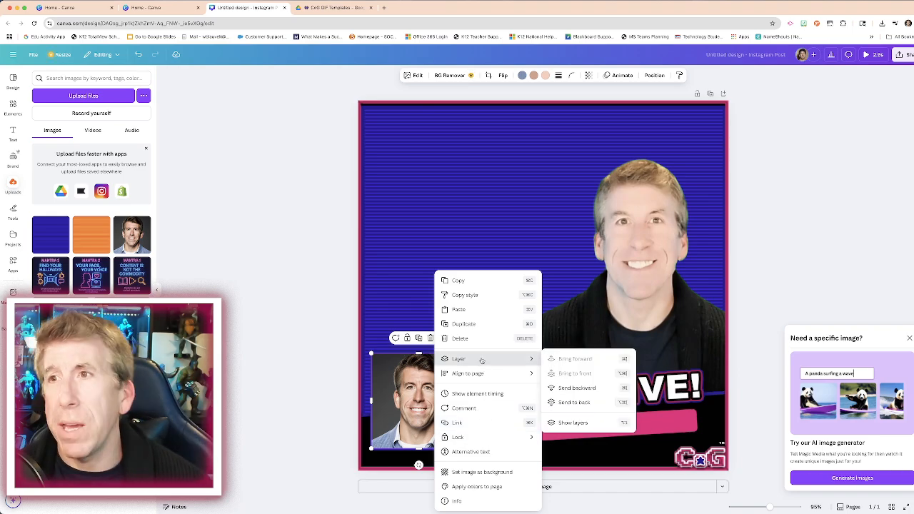
{"action": "left_click", "coordinate": [587, 424]}
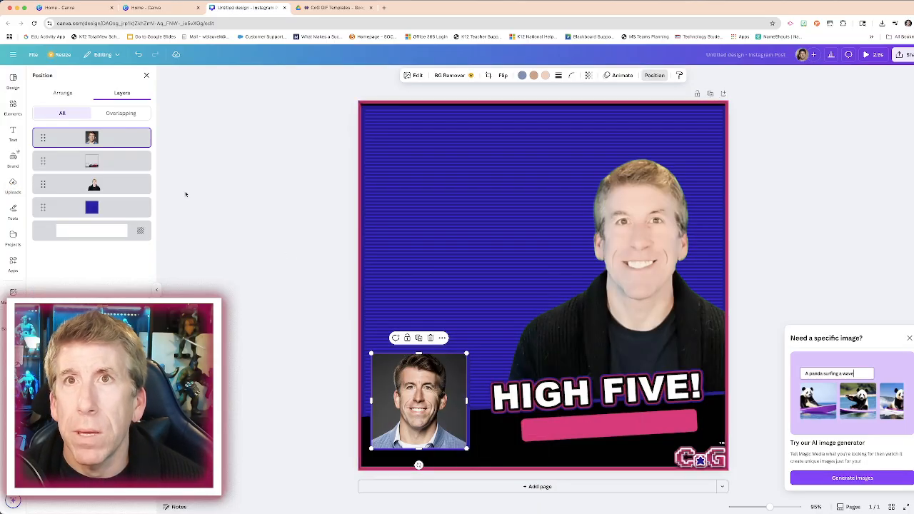
{"action": "left_click_drag", "start_coordinate": [115, 136], "coordinate": [115, 168]}
{"action": "left_click", "coordinate": [221, 256]}
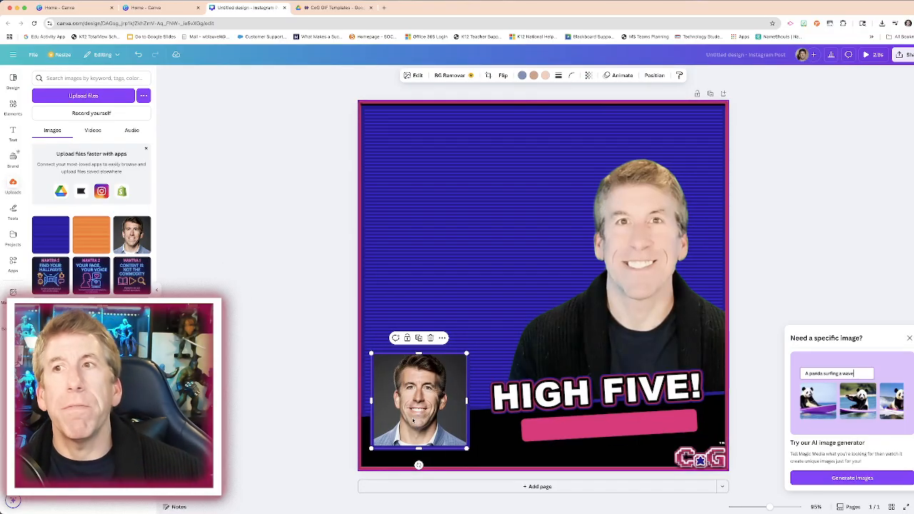
{"action": "left_click", "coordinate": [279, 373]}
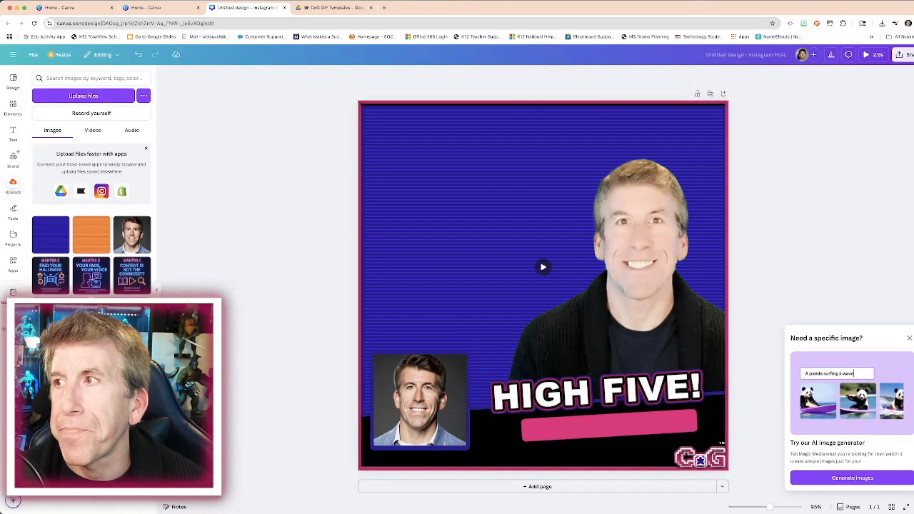
Step: Dismiss the AI image generator suggestion and play the page to check the full animation
{"action": "left_click", "coordinate": [909, 339]}
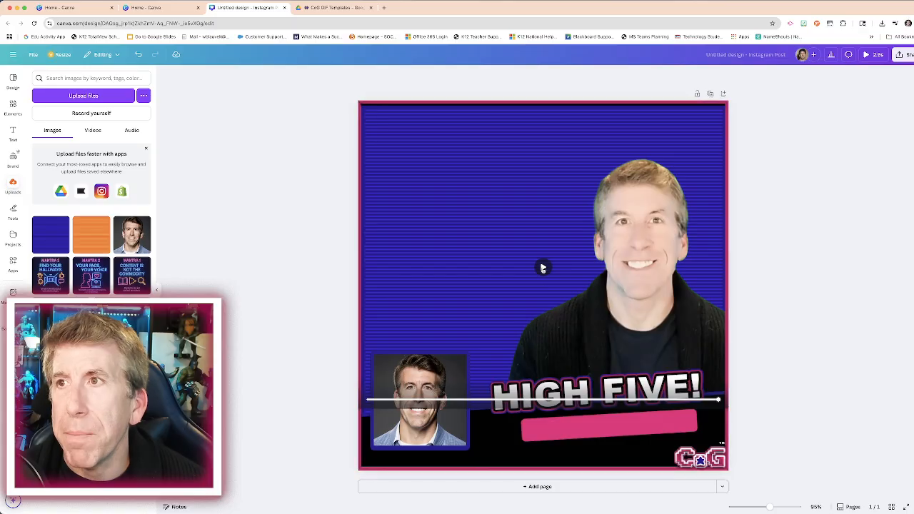
{"action": "left_click", "coordinate": [542, 266]}
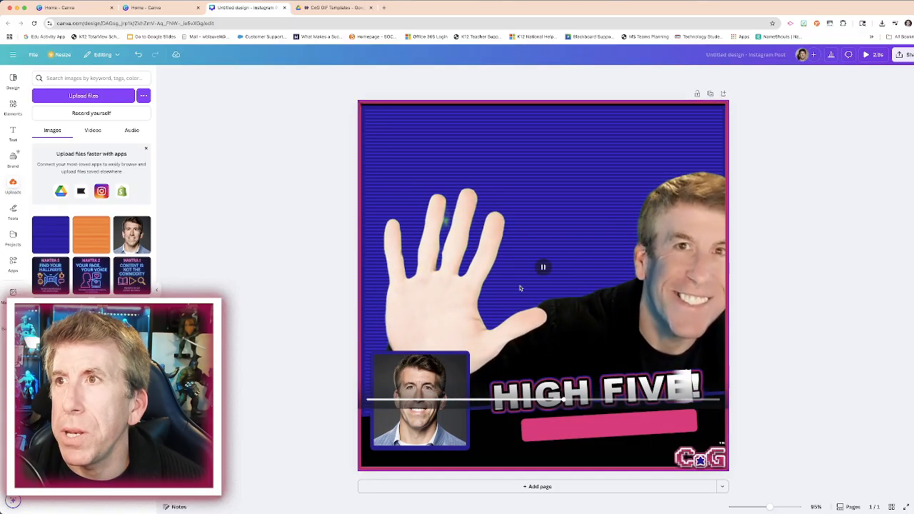
{"action": "left_click", "coordinate": [543, 269]}
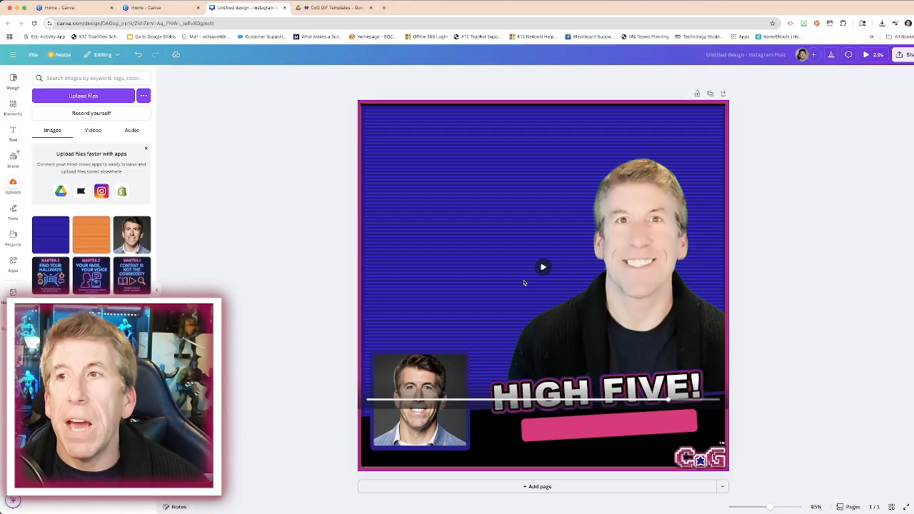
Step: Show the layer list from the High Five frame GIF to review the stacking order
{"action": "right_click", "coordinate": [467, 279]}
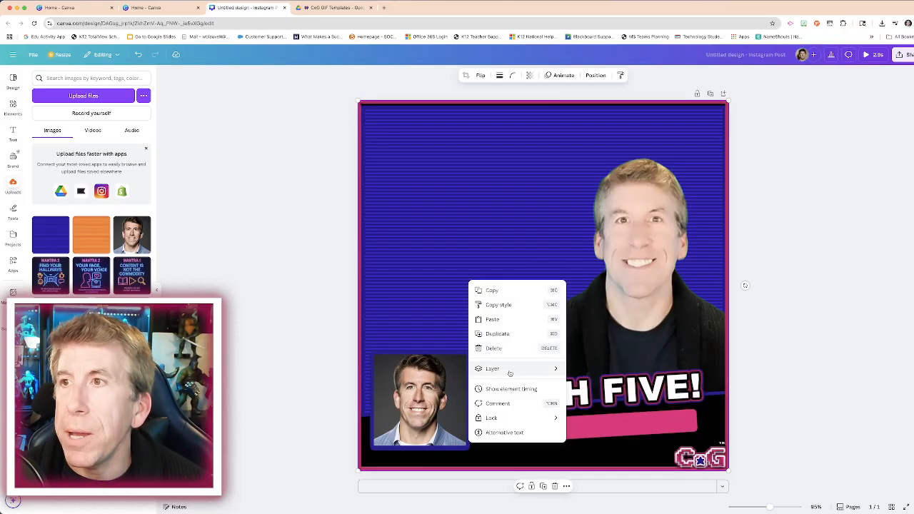
{"action": "mouse_move", "coordinate": [509, 372]}
{"action": "left_click", "coordinate": [583, 430]}
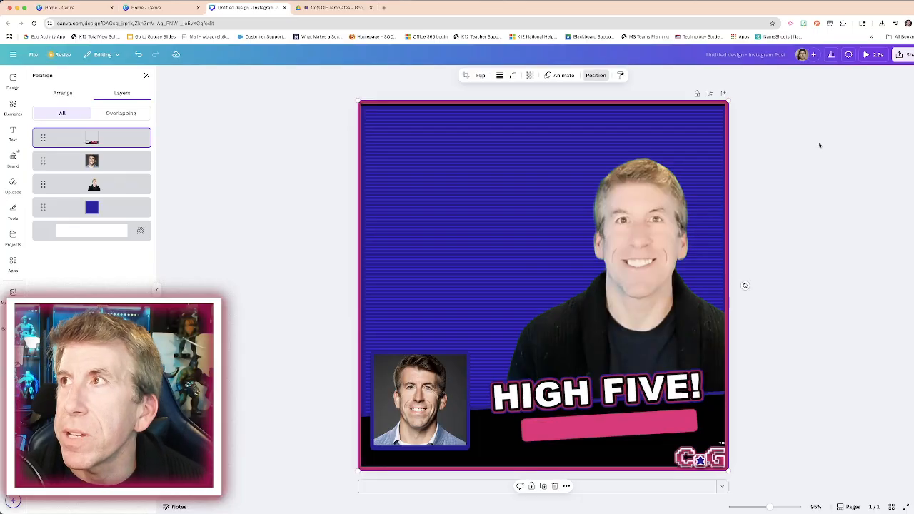
Step: Download the design as a GIF at its original size
{"action": "left_click", "coordinate": [909, 57]}
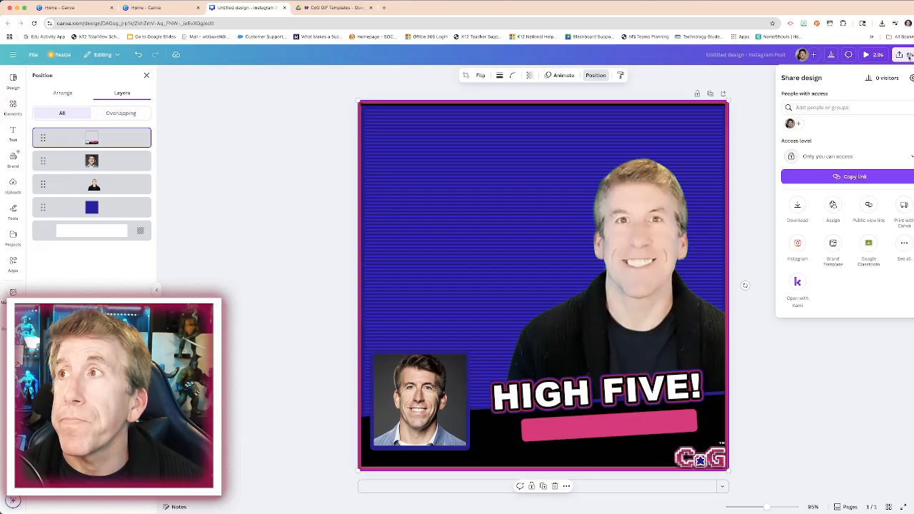
{"action": "left_click", "coordinate": [797, 206]}
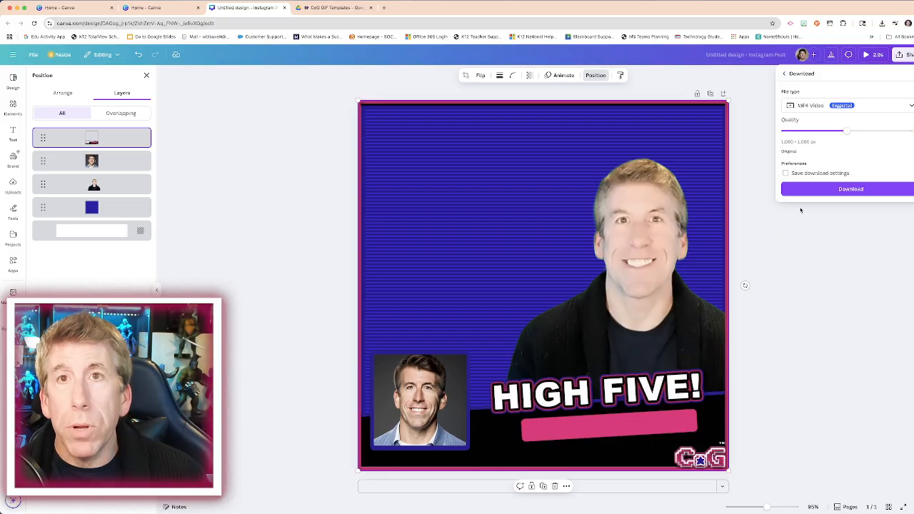
{"action": "left_click", "coordinate": [807, 107]}
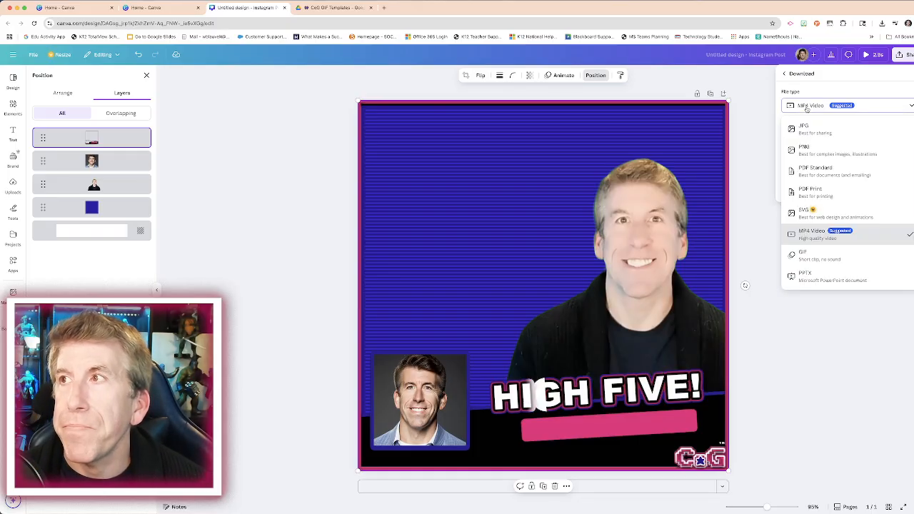
{"action": "left_click", "coordinate": [830, 258]}
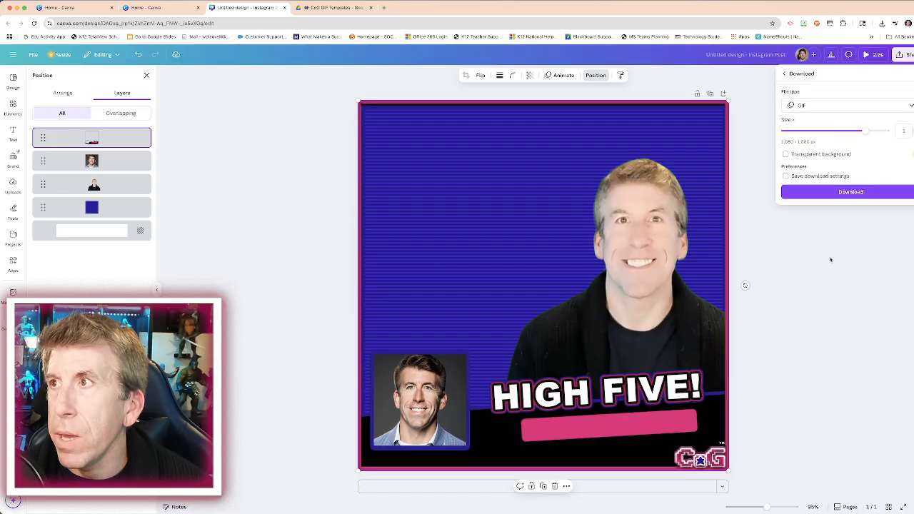
{"action": "left_click", "coordinate": [830, 192]}
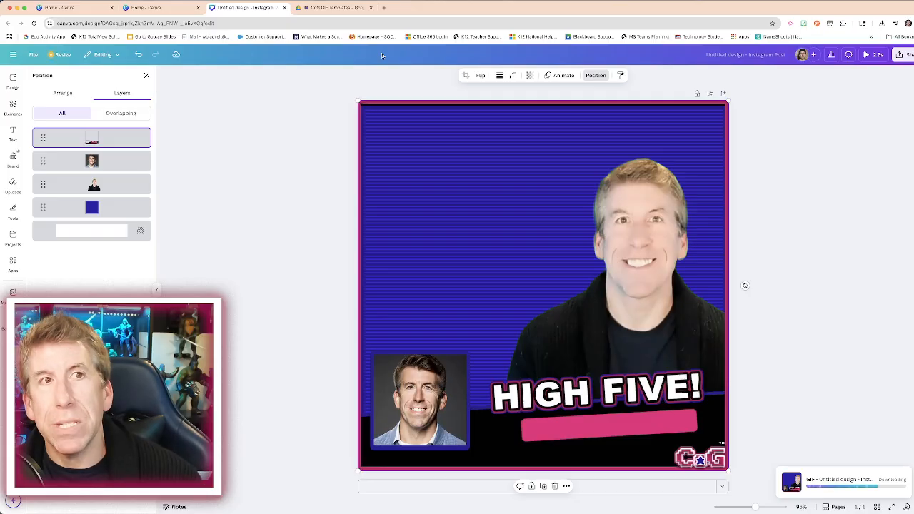
Step: View the downloaded file Untitled design (3).gif in a separate browser tab and return to the Canva design
{"action": "left_click", "coordinate": [384, 8]}
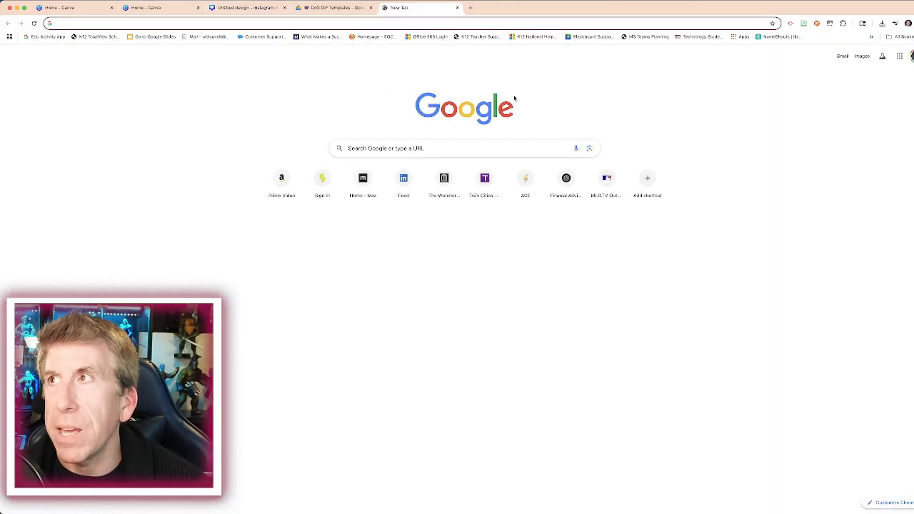
{"action": "left_click", "coordinate": [882, 23]}
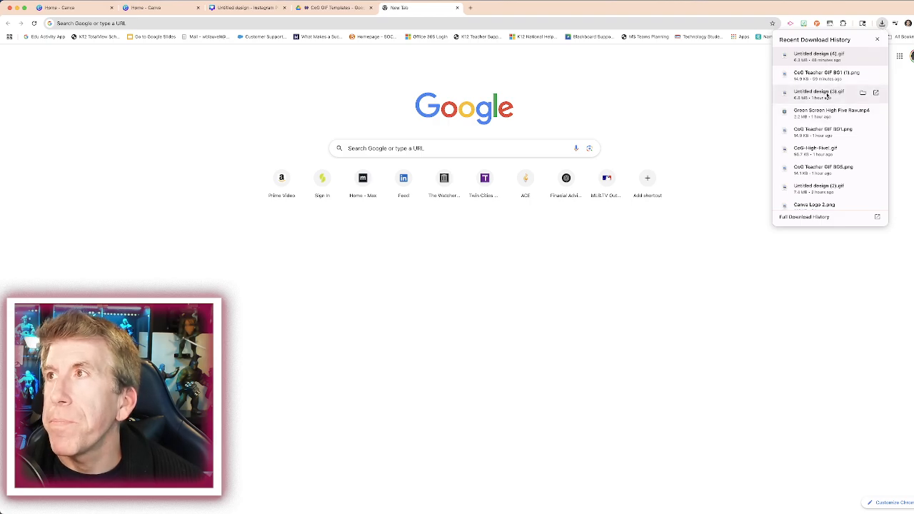
{"action": "left_click_drag", "start_coordinate": [699, 107], "coordinate": [274, 128]}
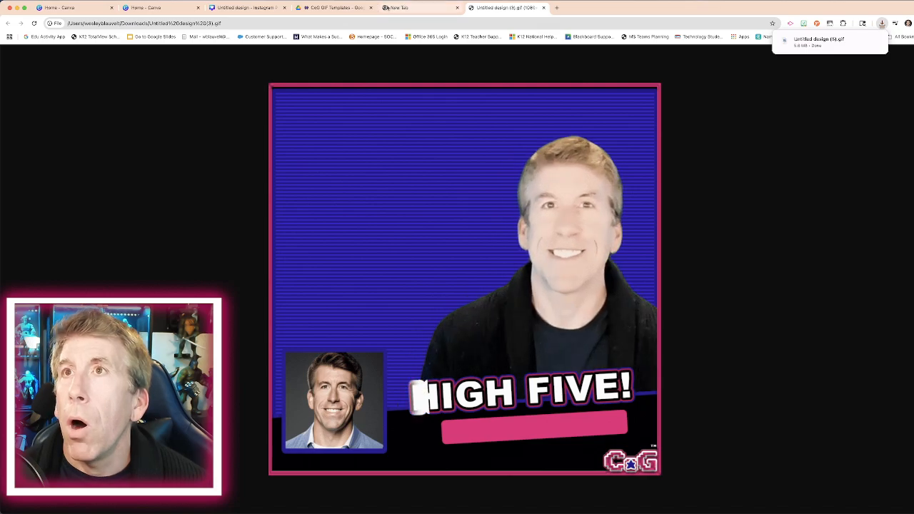
{"action": "left_click", "coordinate": [243, 7]}
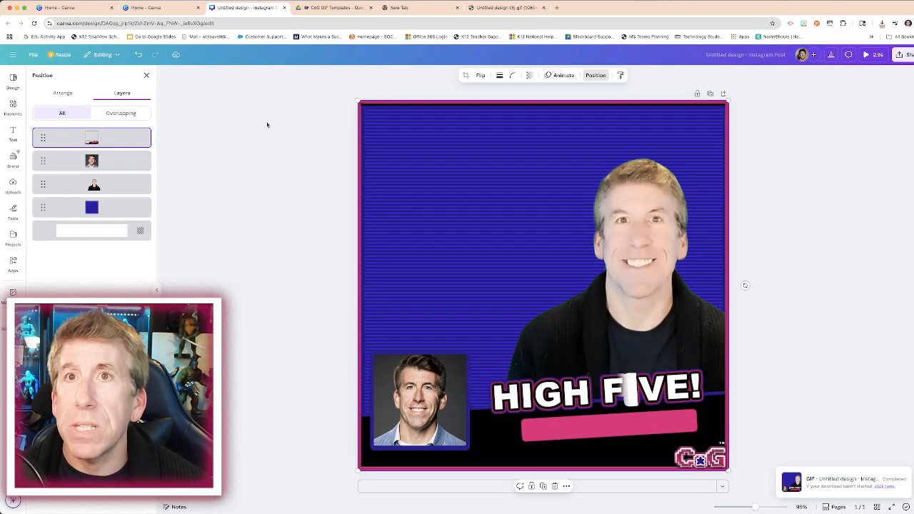